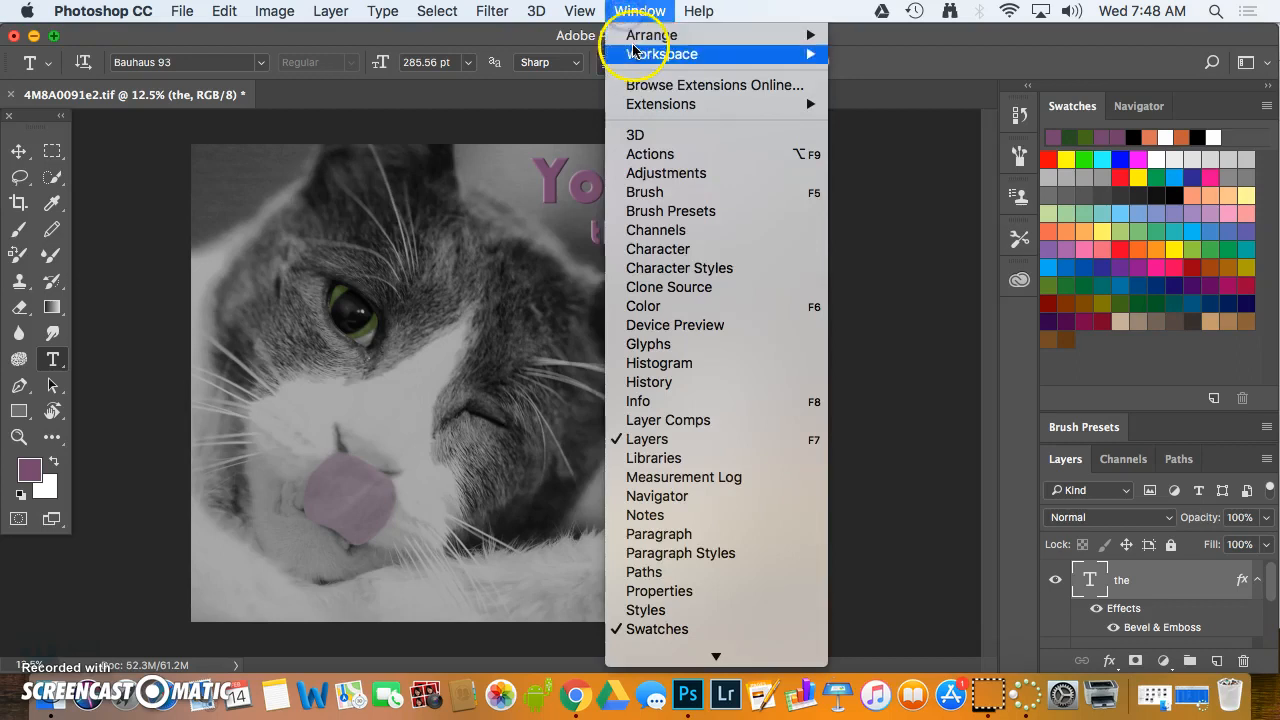
Switch to a workspace layout that includes layer properties and display the properties of the selected type layer
click(866, 92)
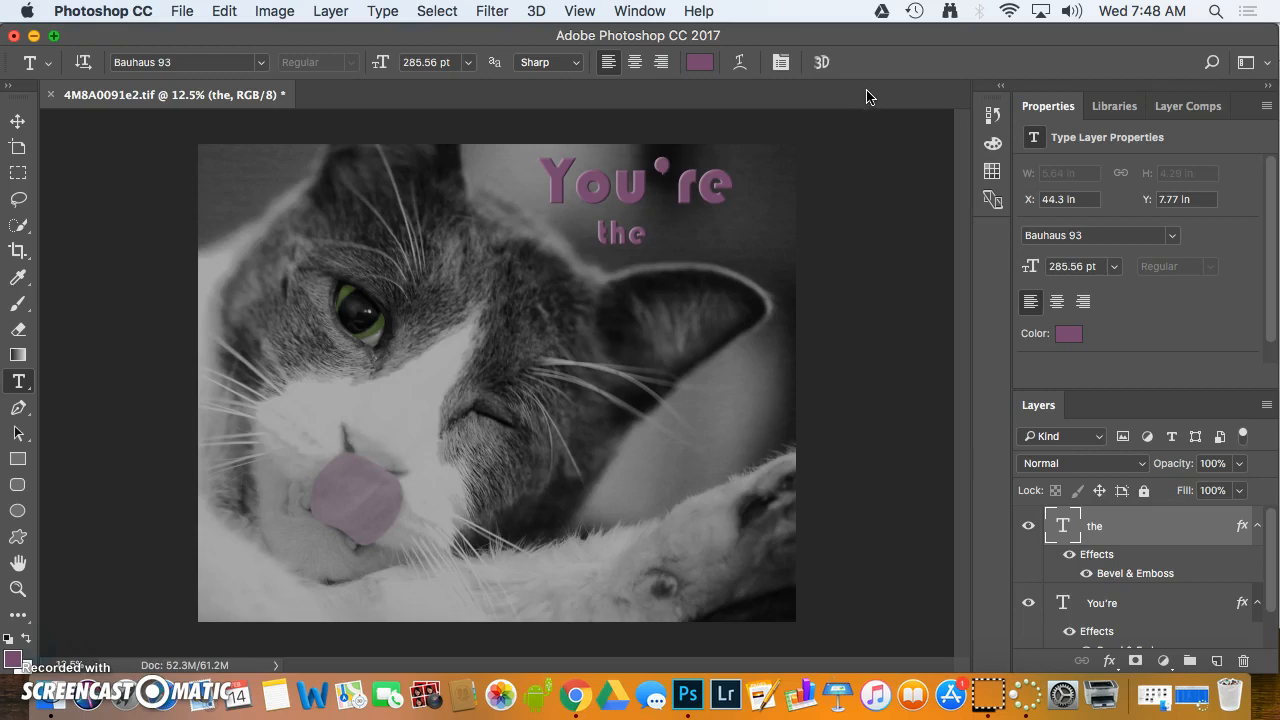
click(1118, 108)
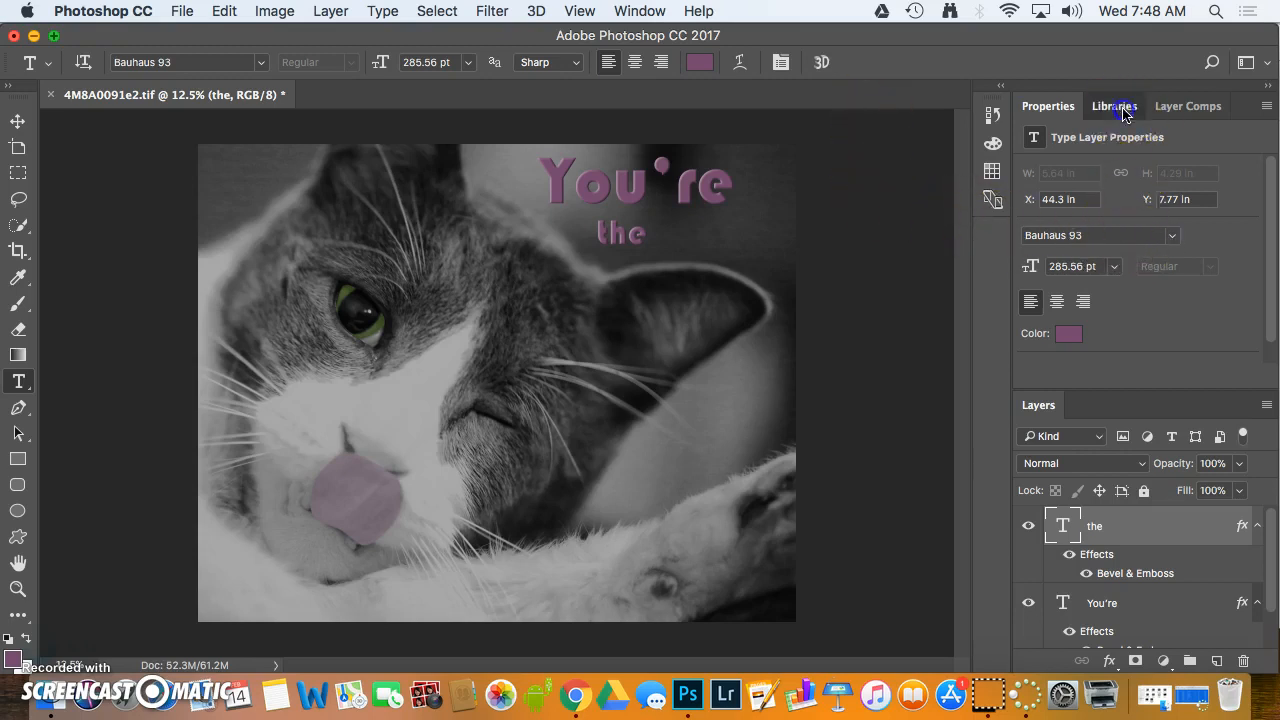
click(1050, 106)
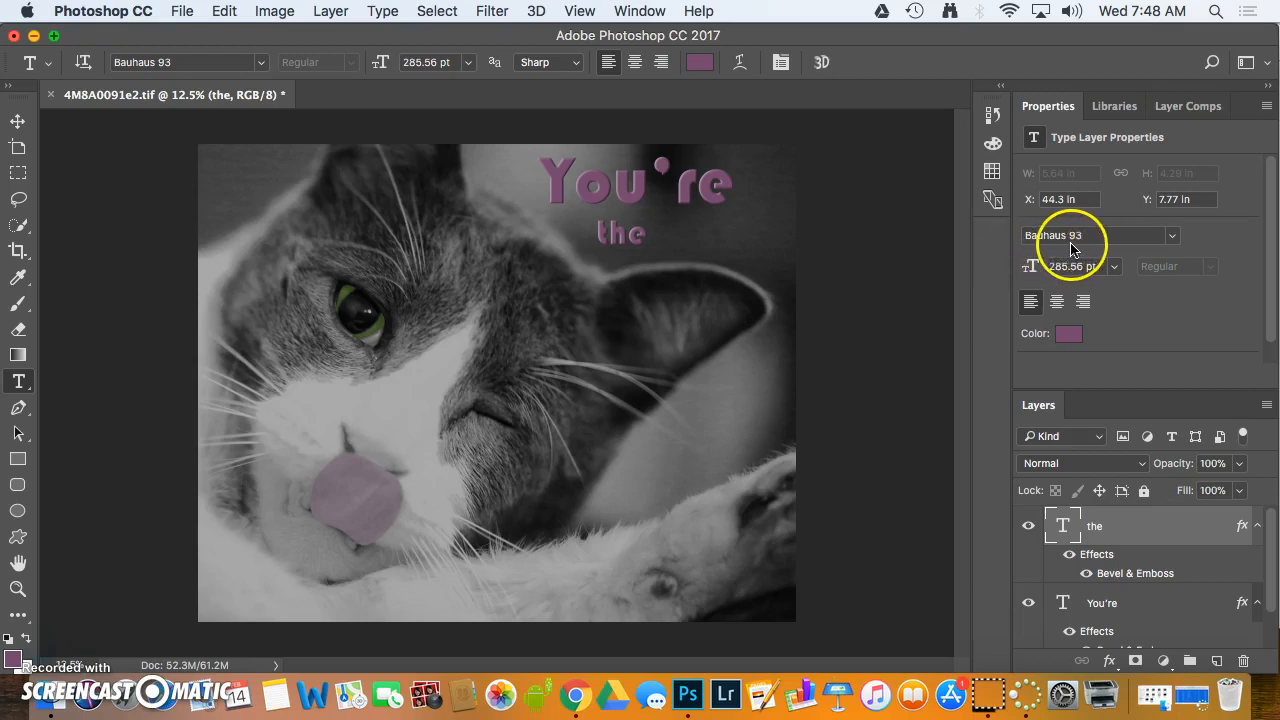
Add the text "cat's" in Bauhaus 93 on its own type layer, just right of the word "the"
click(1172, 240)
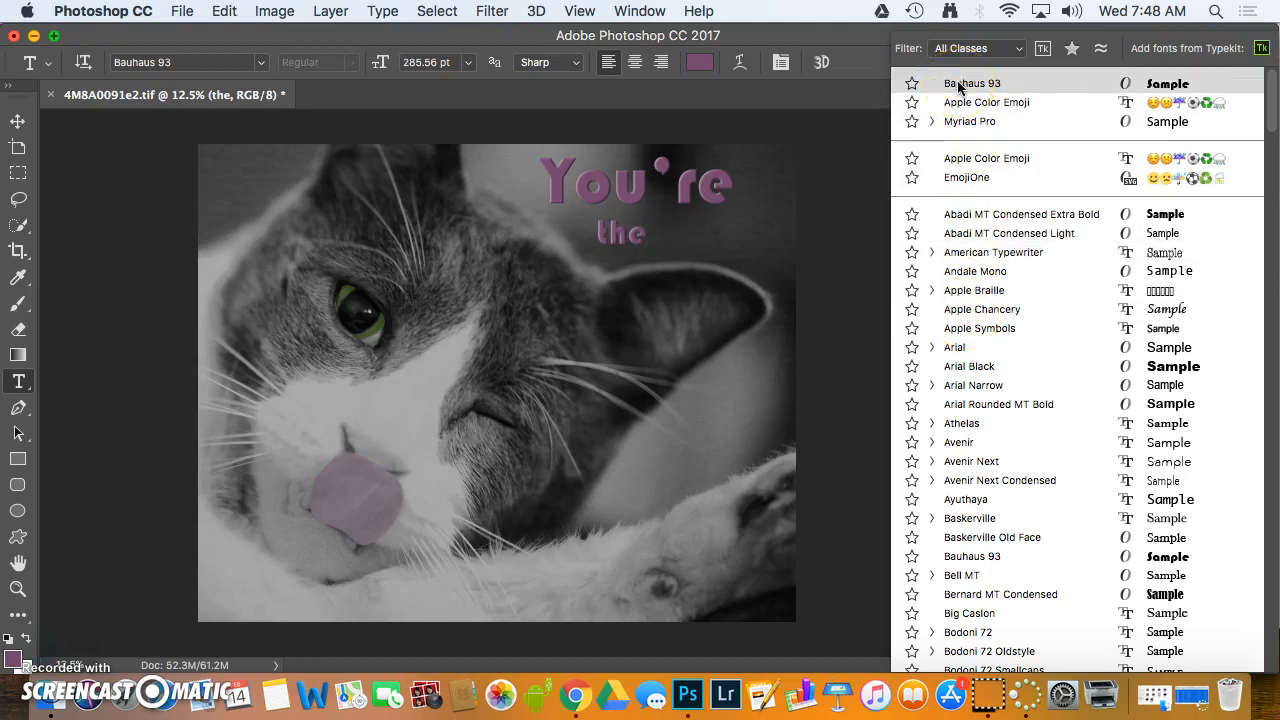
click(997, 85)
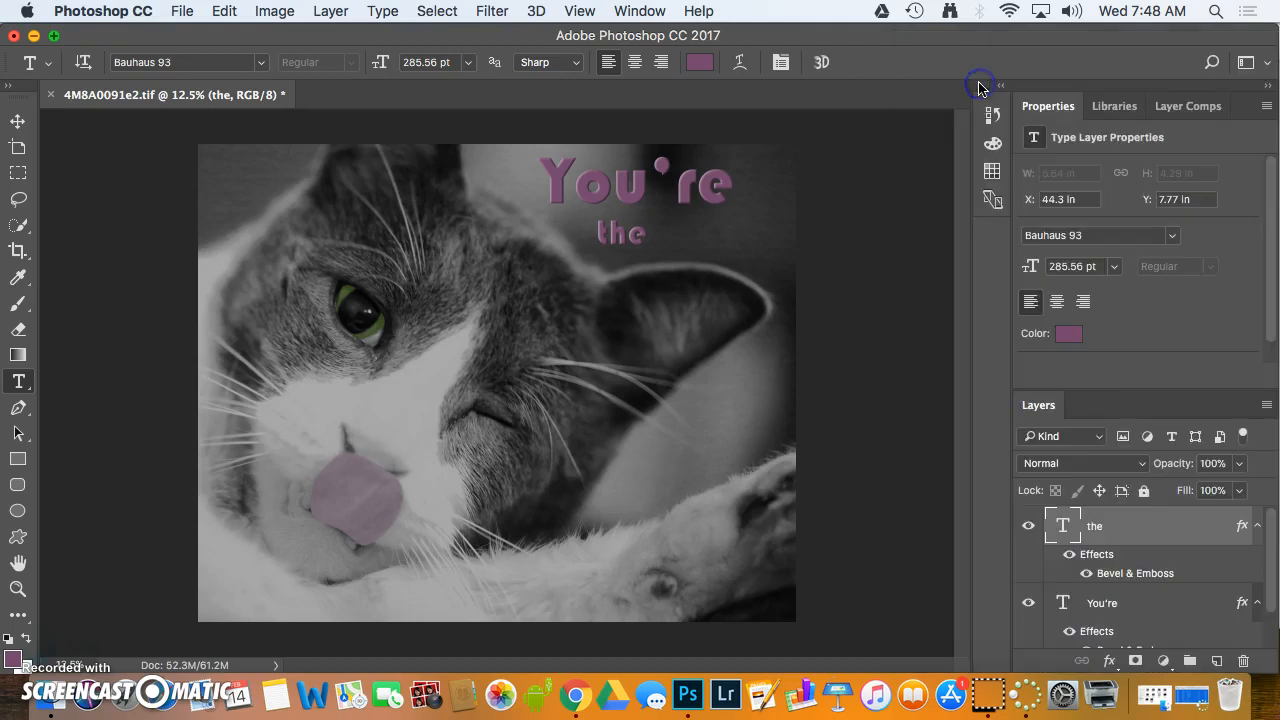
click(20, 385)
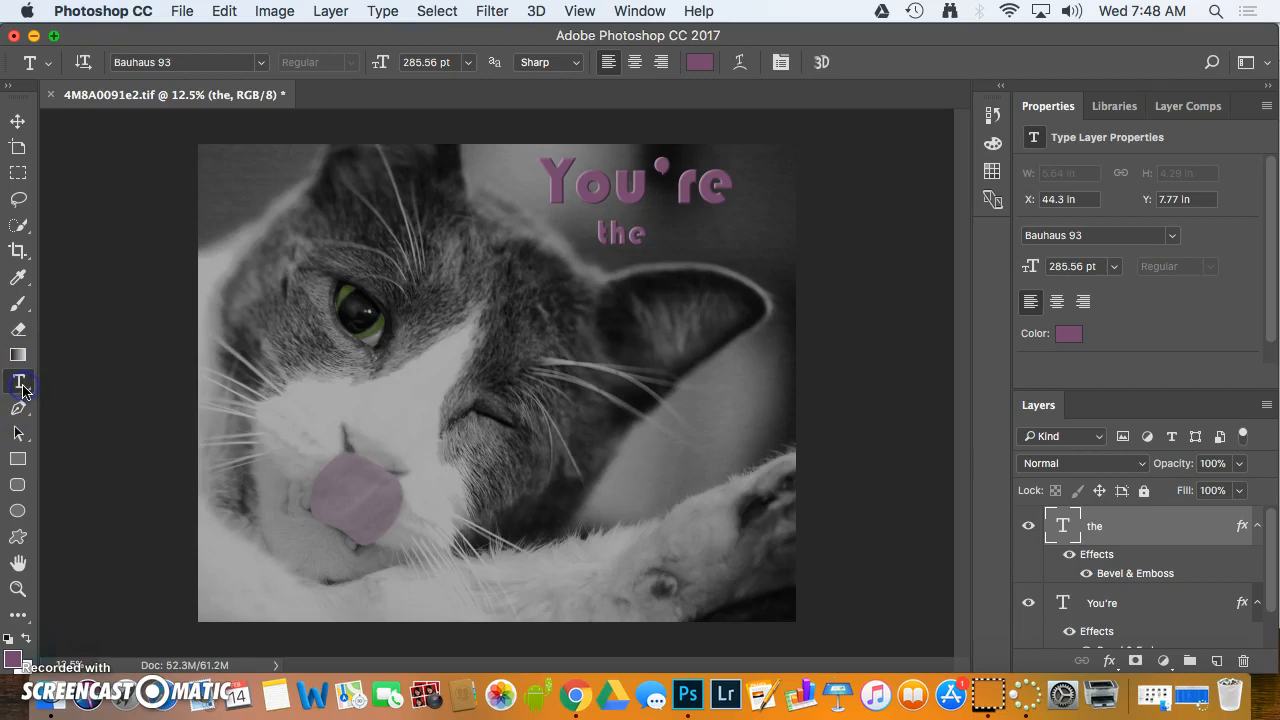
click(675, 240)
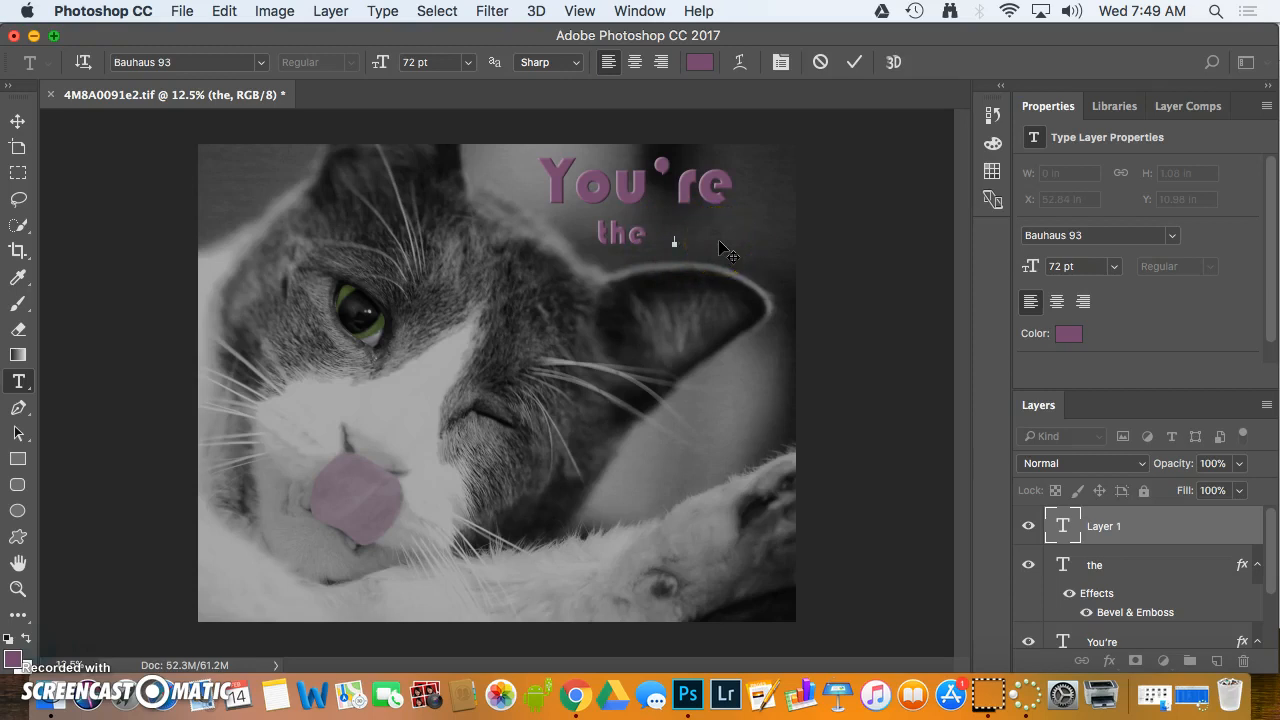
text(cat)
click(1166, 527)
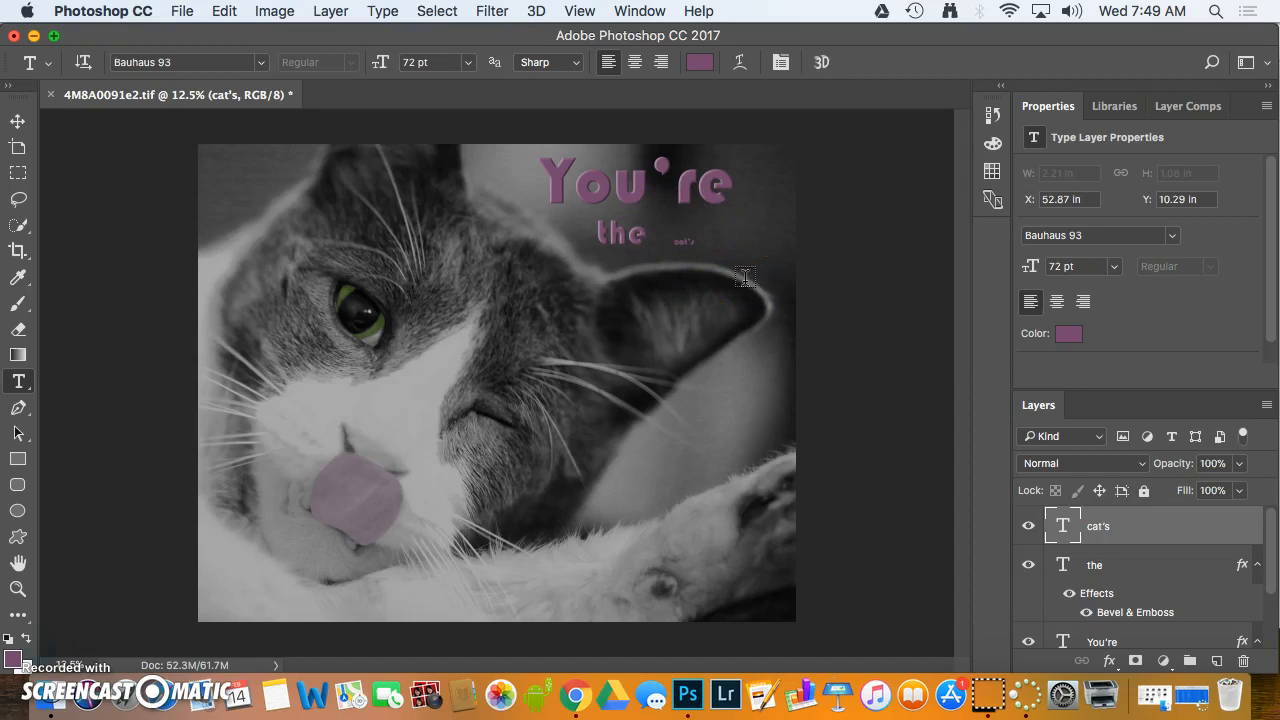
Scale the "cat's" text up to about 490% and move it level with the word "the"
key(super+t)
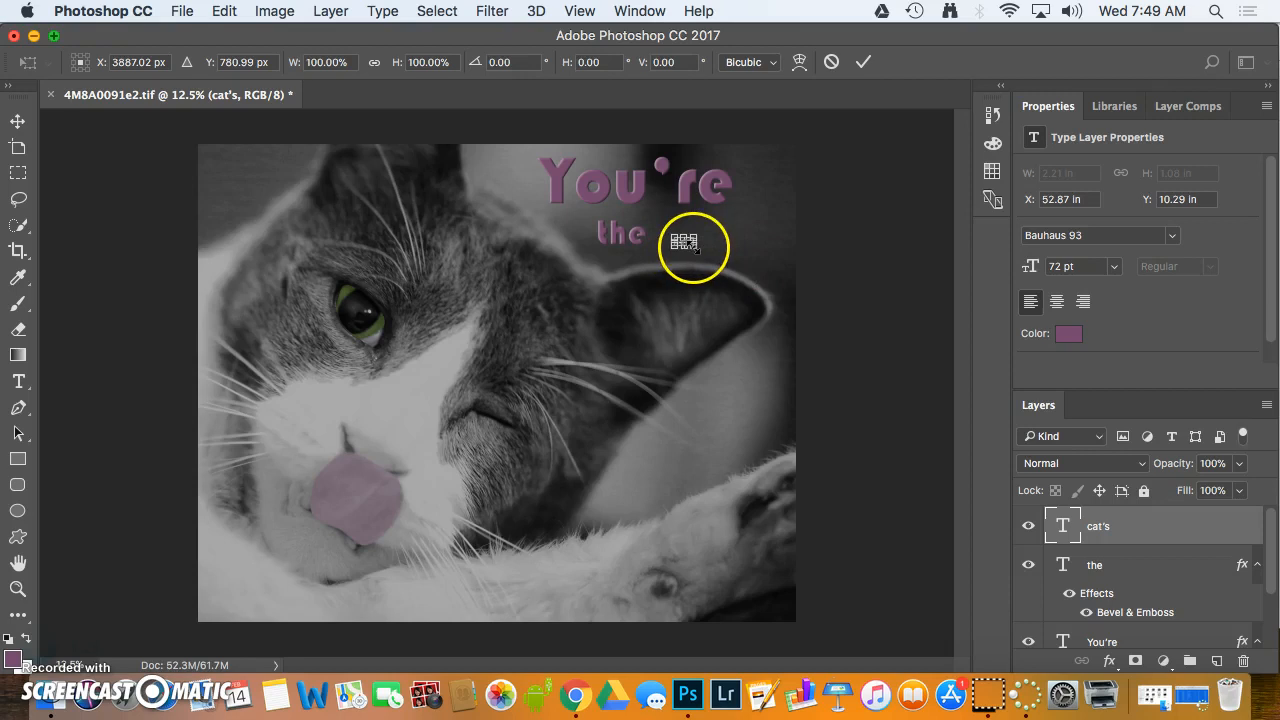
drag(706, 258, 769, 290)
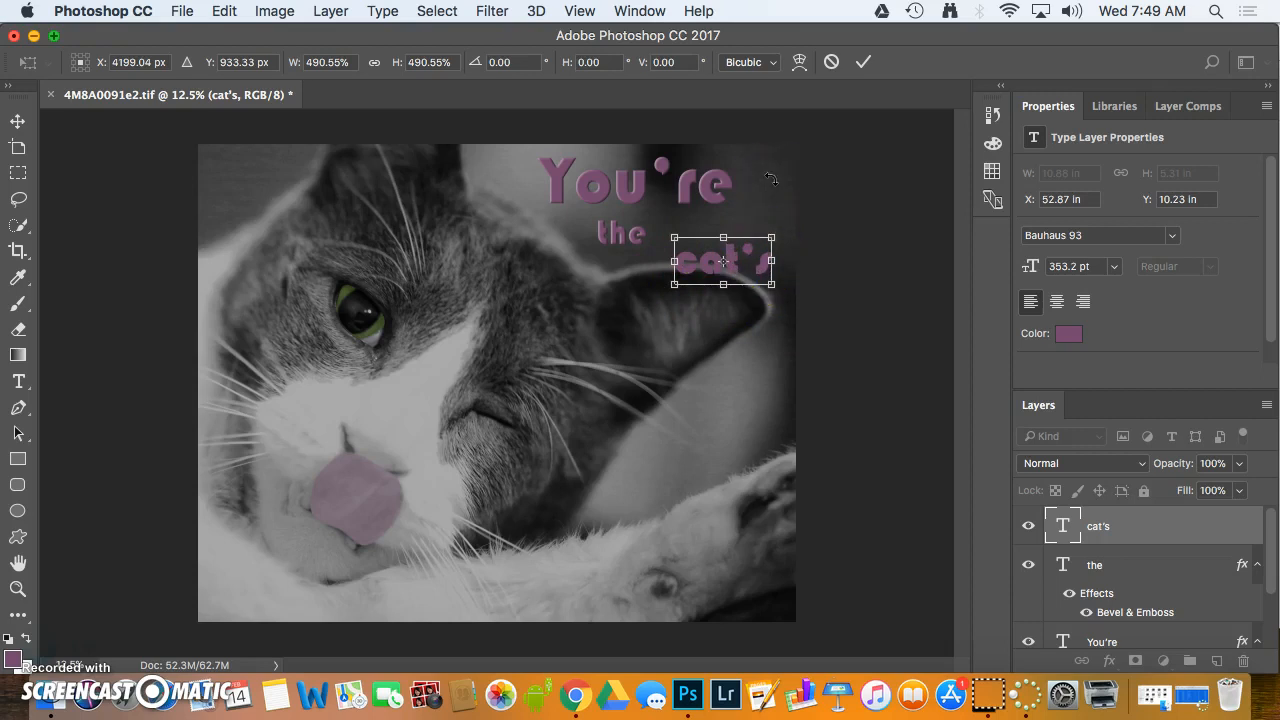
key(Return)
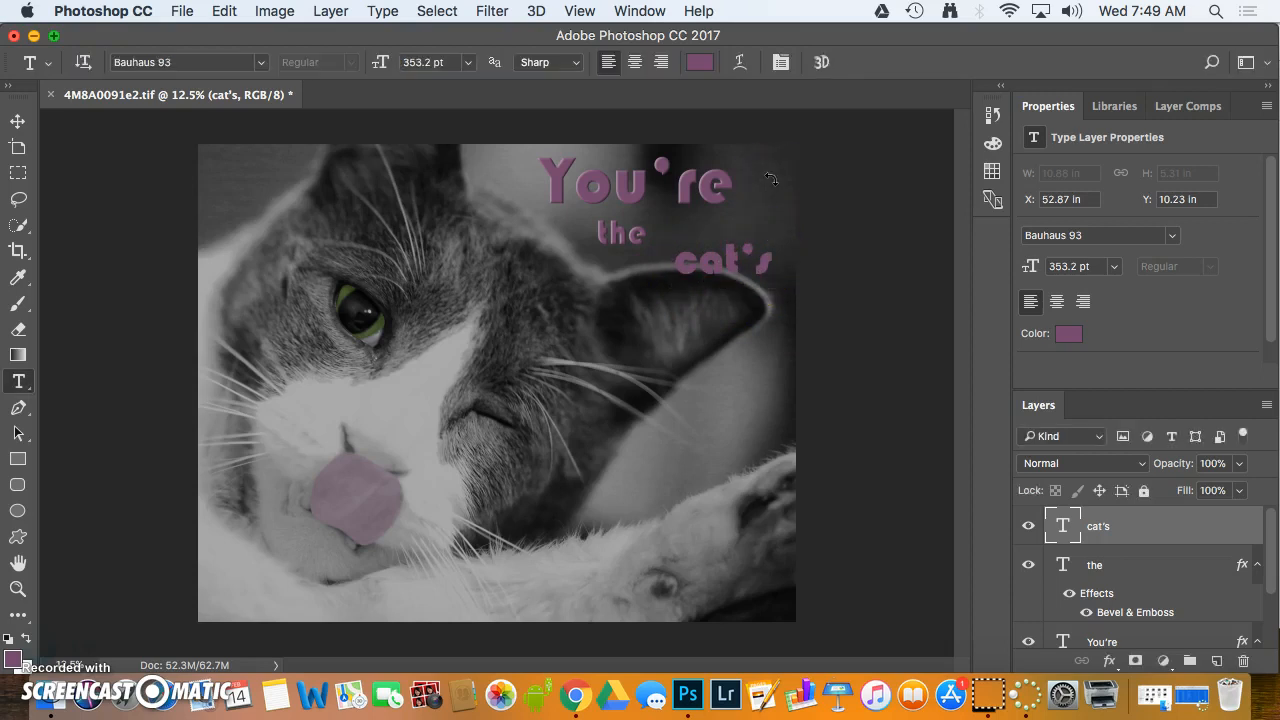
click(17, 121)
mouse_move(696, 272)
mouse_down()
mouse_move(718, 258)
mouse_move(694, 466)
mouse_move(640, 446)
mouse_move(688, 300)
mouse_move(688, 249)
mouse_up()
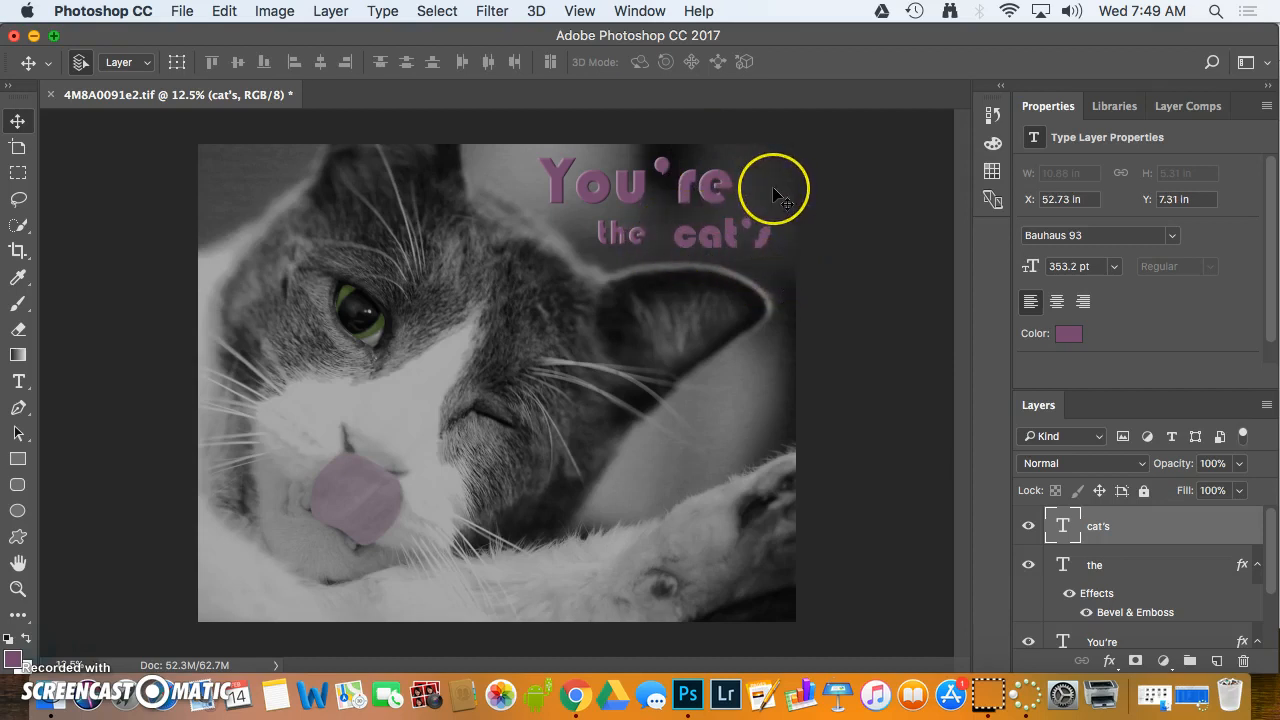
Rotate the "cat's" text about 13° clockwise and shift it slightly down beside "the"
key(super+t)
click(722, 193)
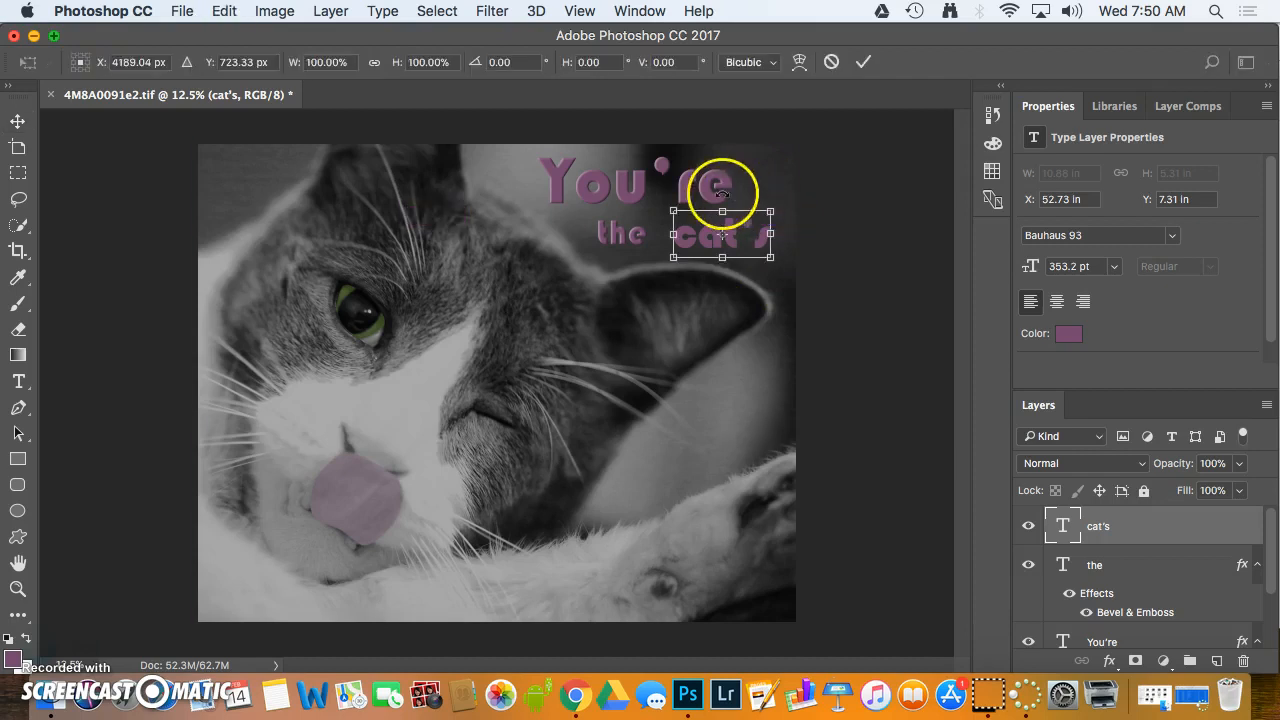
drag(724, 193, 732, 193)
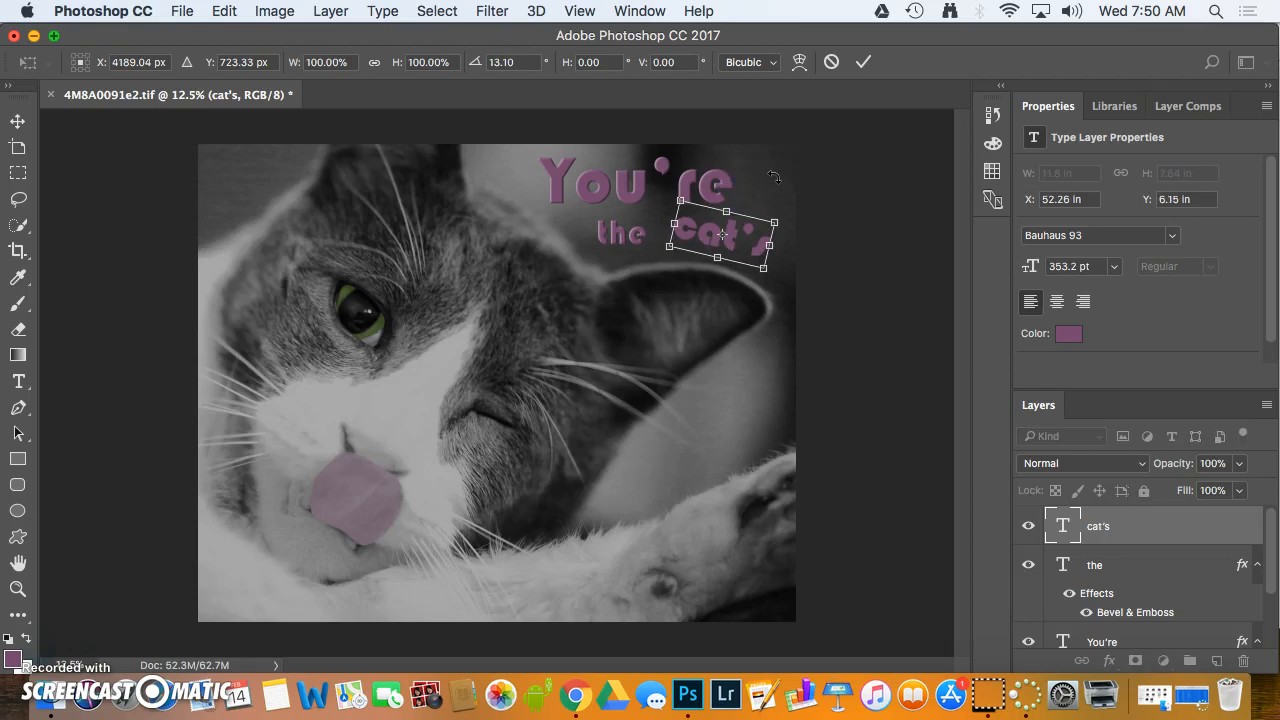
key(Return)
click(714, 233)
drag(714, 243, 711, 240)
click(766, 196)
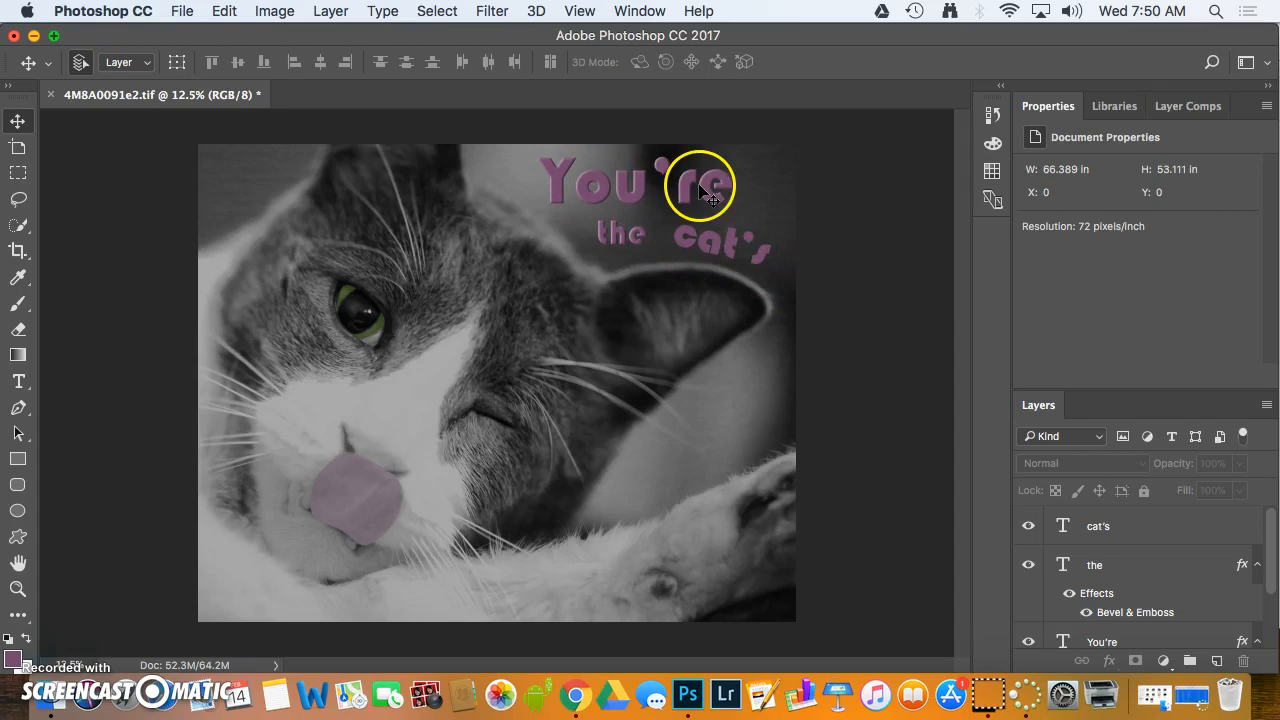
Open the layer style settings of the "cat's" text layer and enable Bevel & Emboss
click(1151, 530)
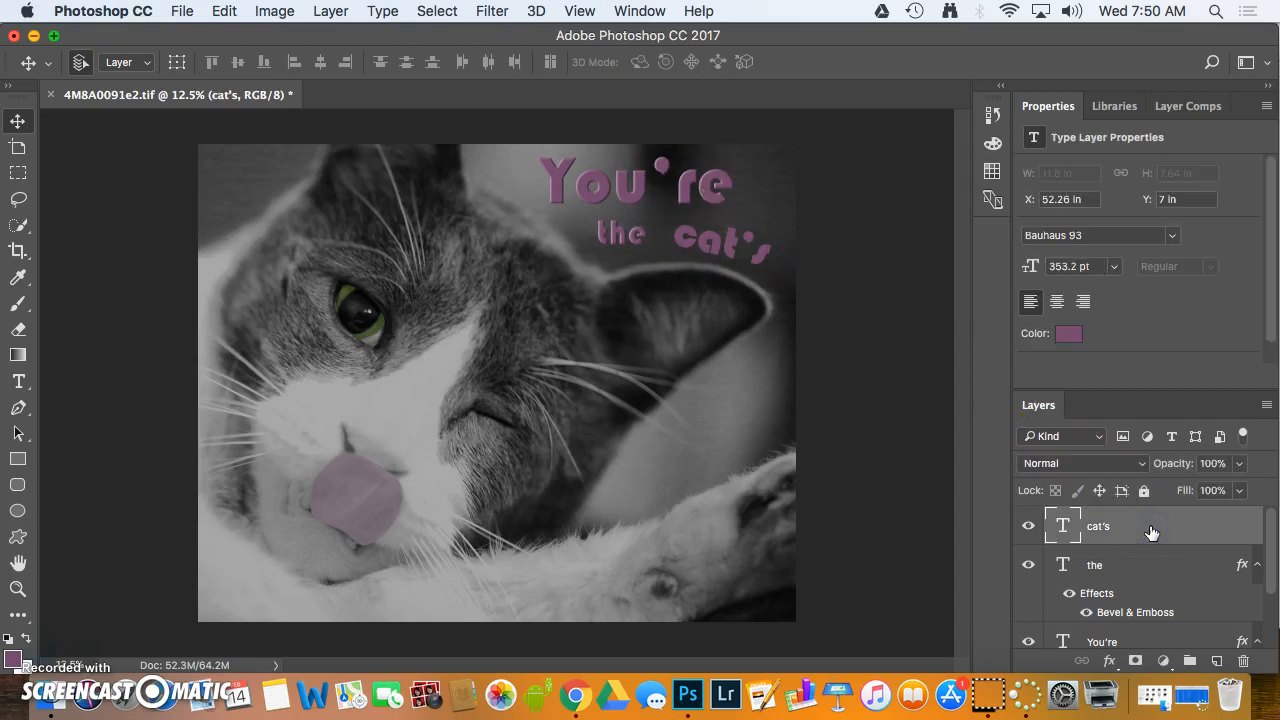
double_click(1066, 527)
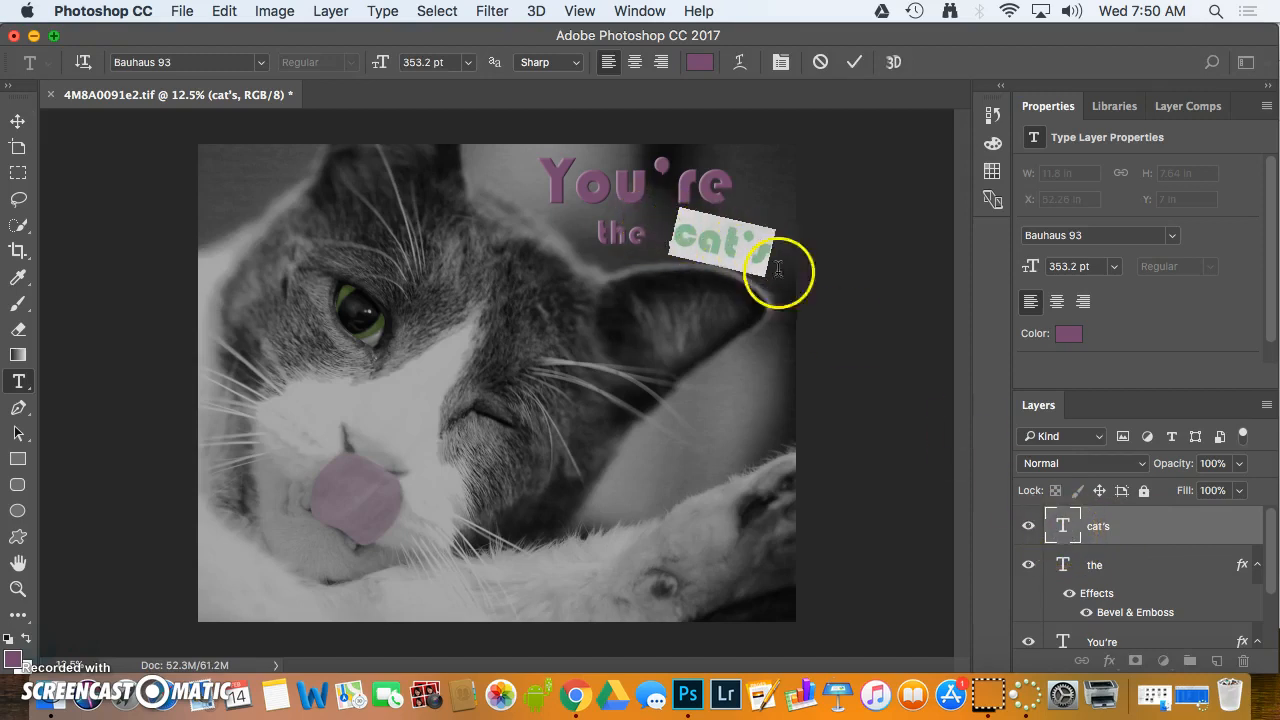
click(1067, 528)
click(1119, 530)
double_click(1119, 530)
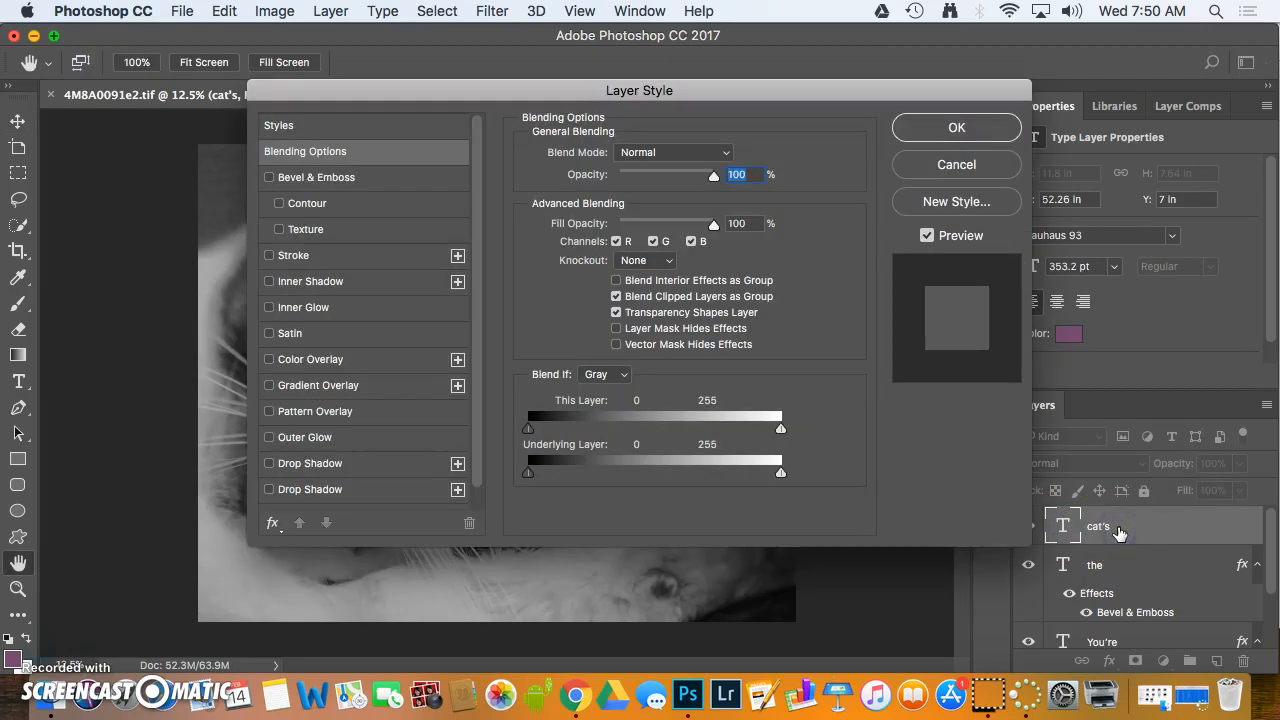
click(403, 95)
drag(403, 95, 388, 313)
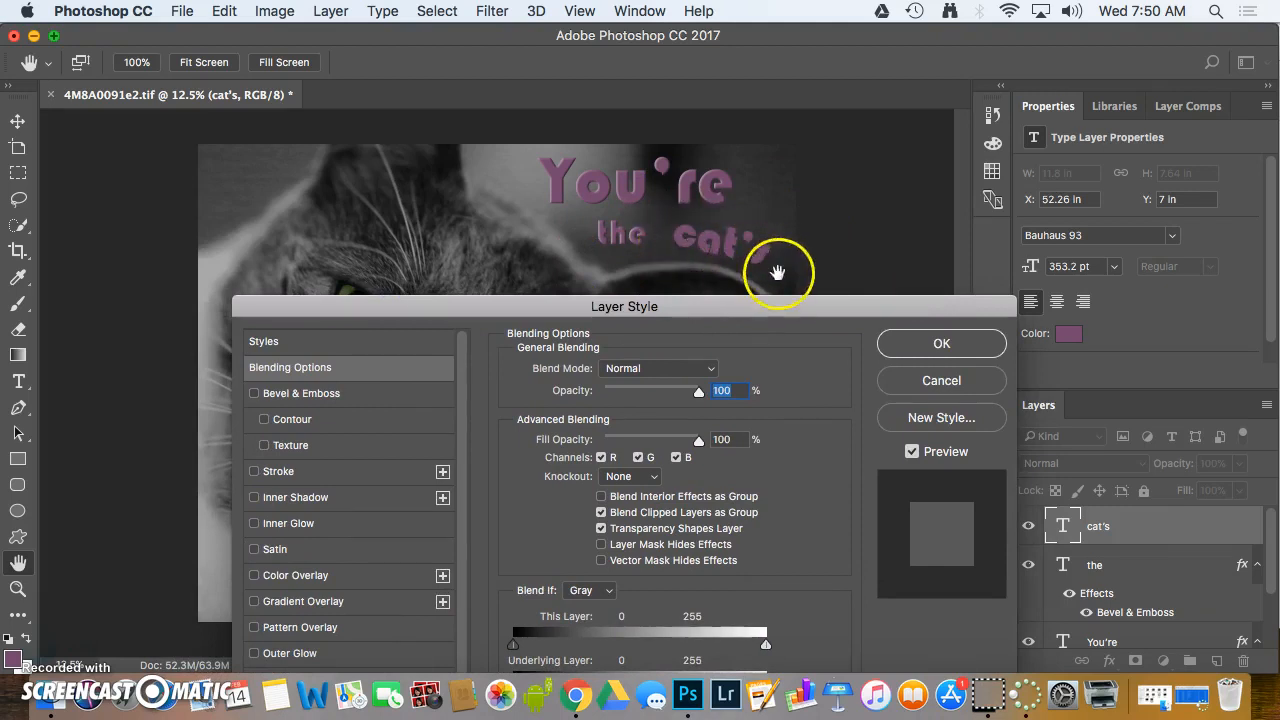
click(254, 394)
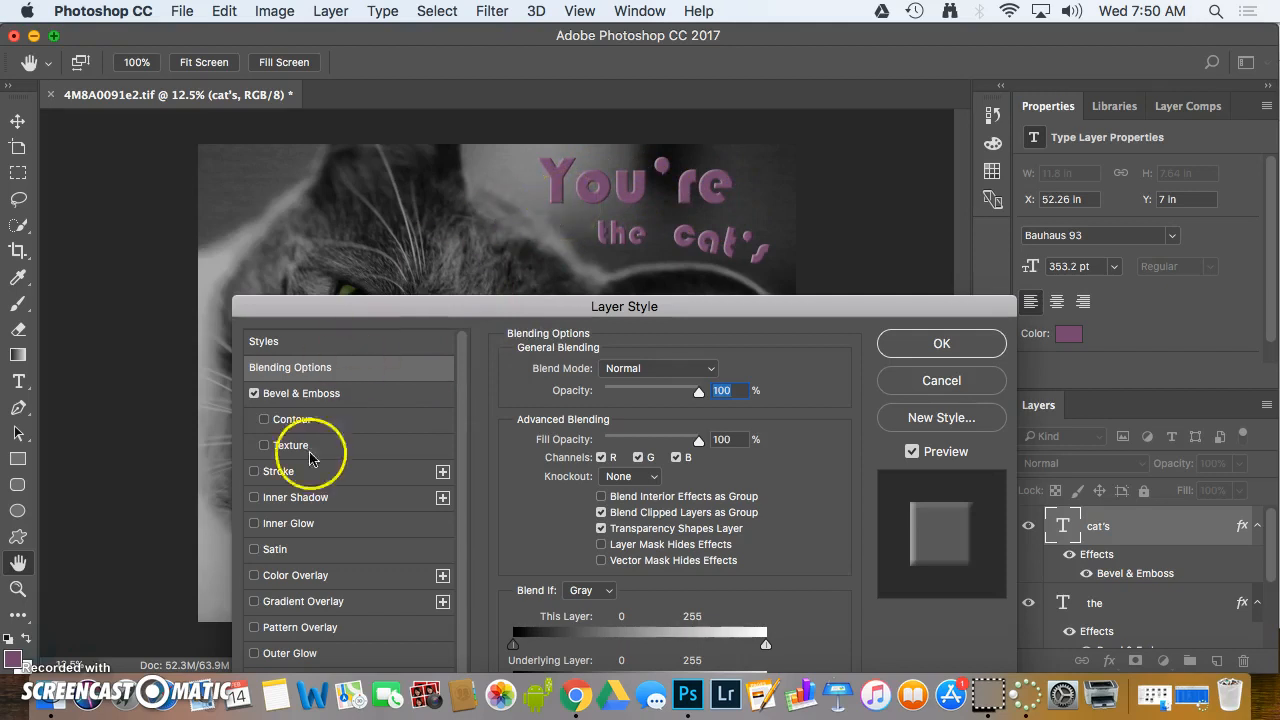
Try the first Drop Shadow on the "cat's" layer, replace it with the second Drop Shadow, and apply the layer style
scroll(305, 525, down, 1)
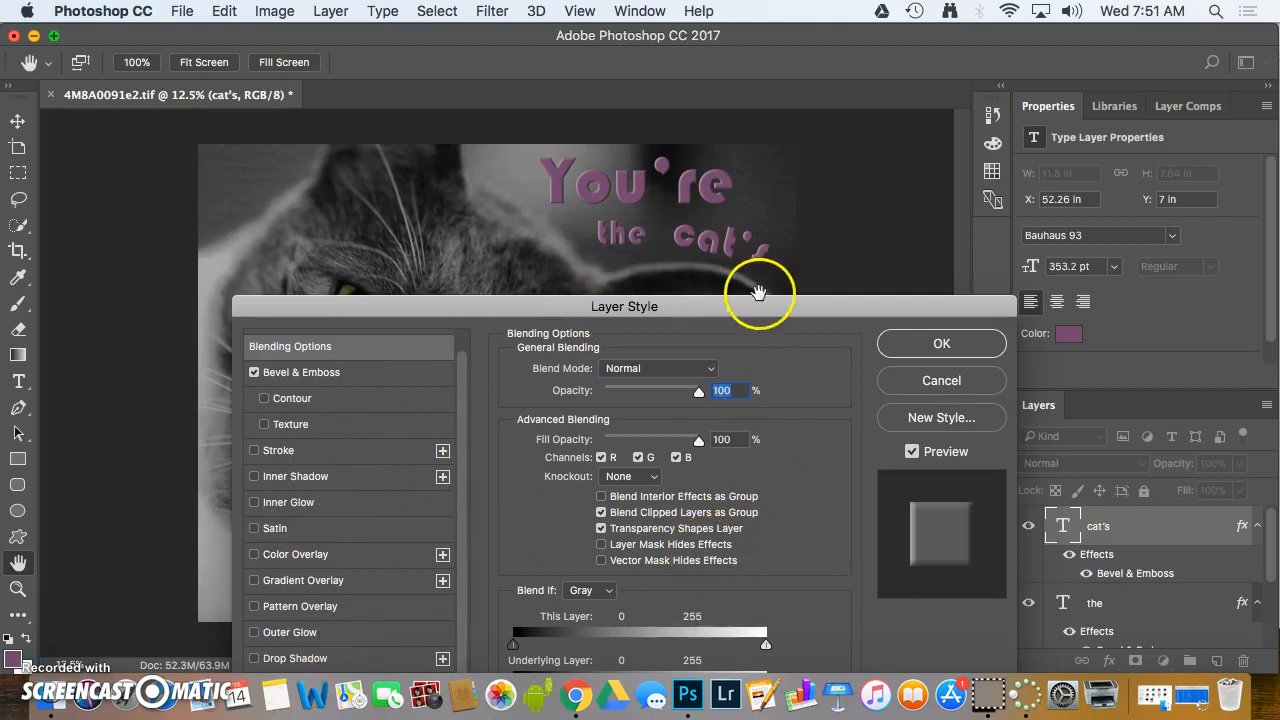
drag(742, 307, 666, 240)
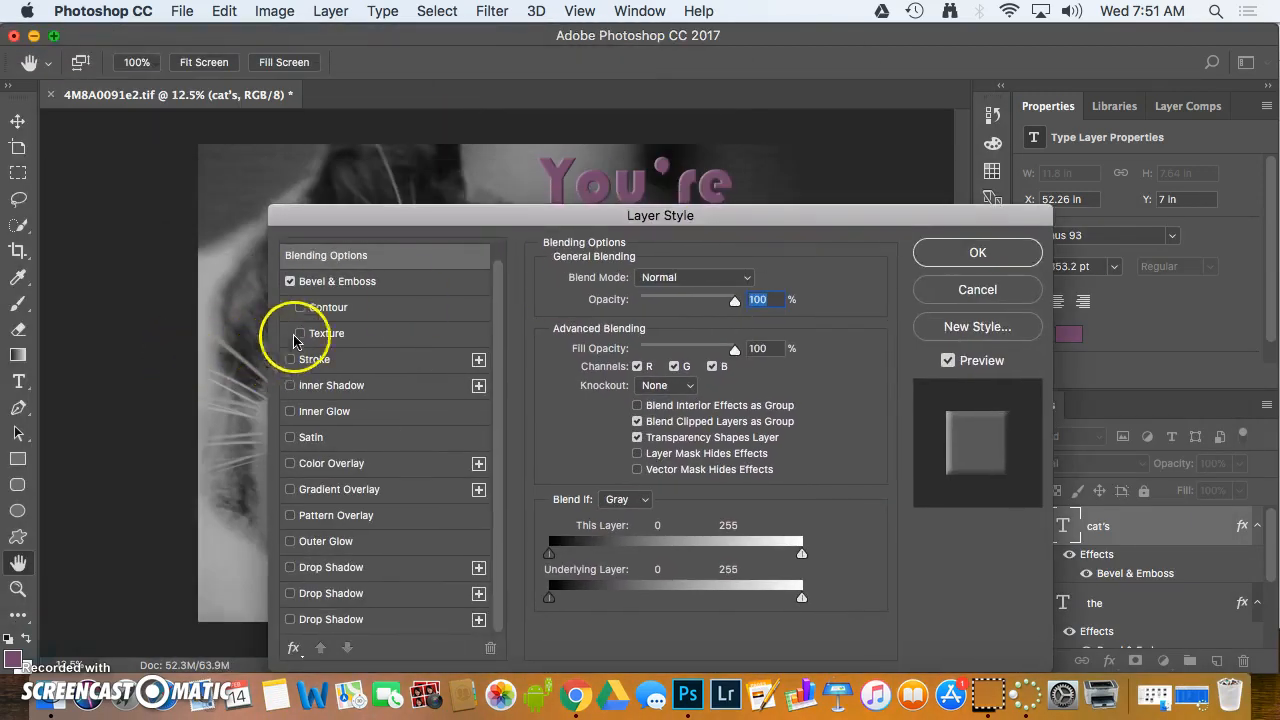
drag(443, 214, 277, 214)
drag(277, 170, 420, 194)
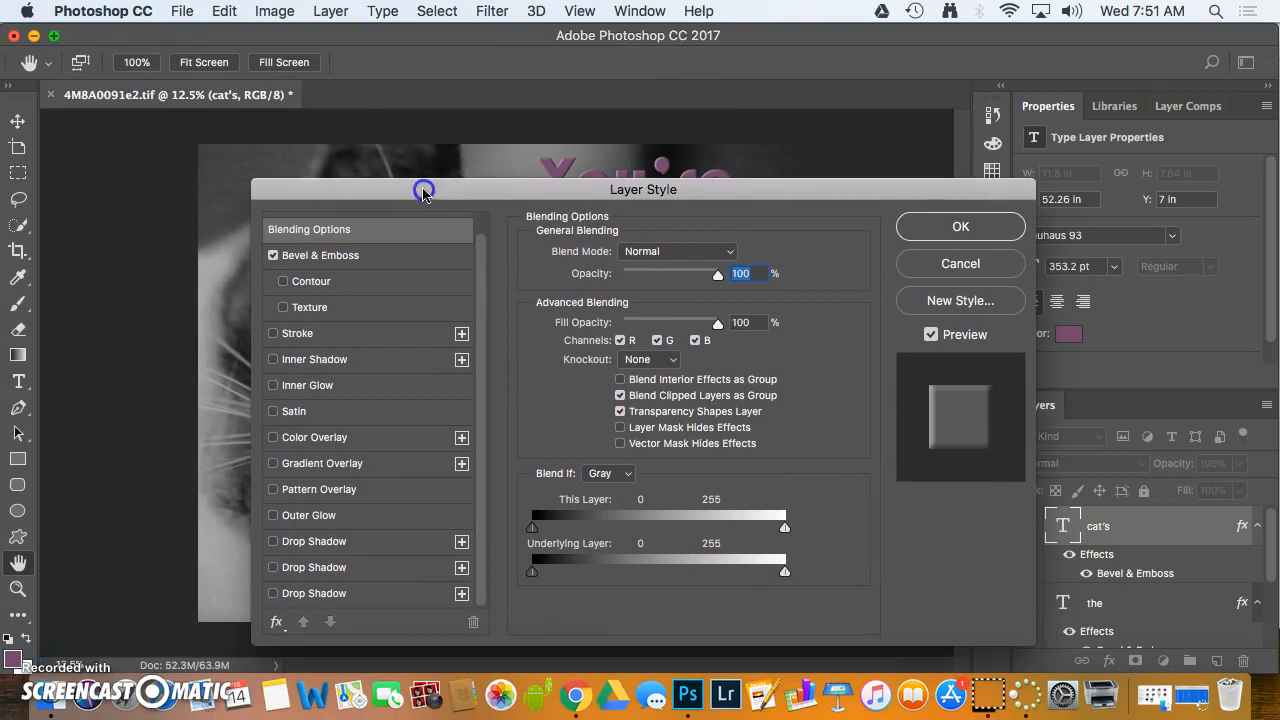
click(271, 542)
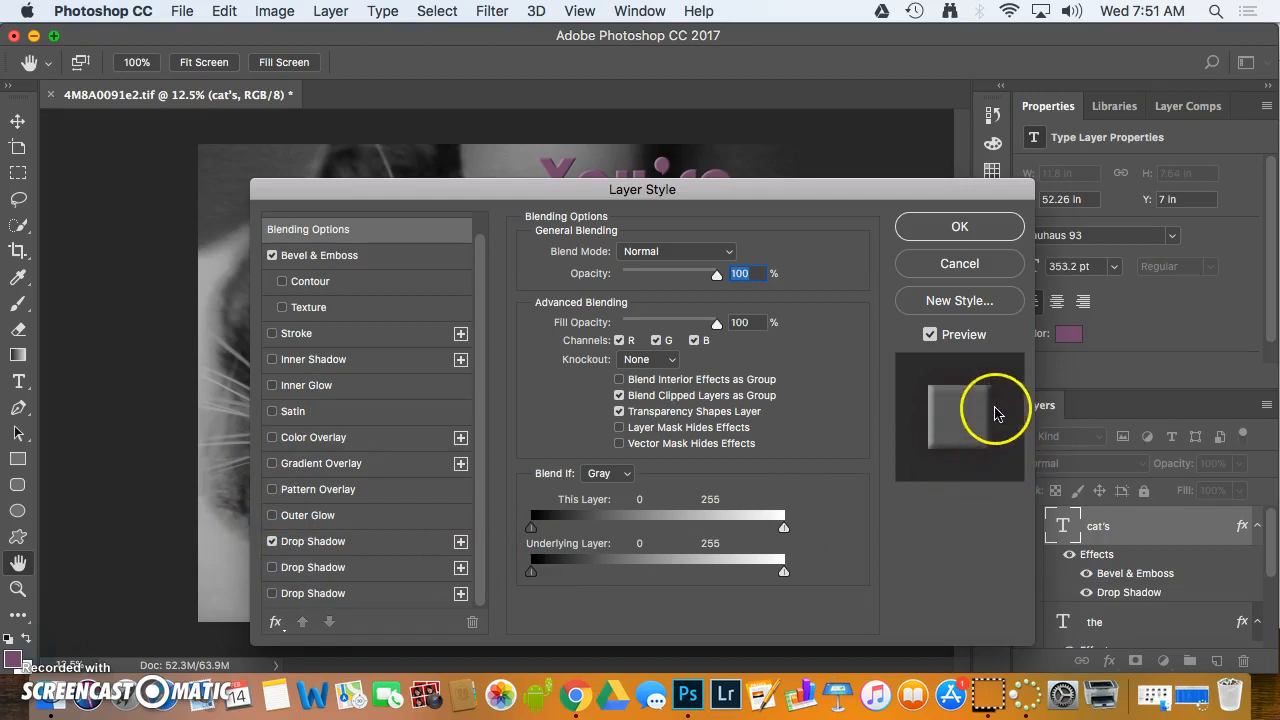
drag(763, 191, 748, 168)
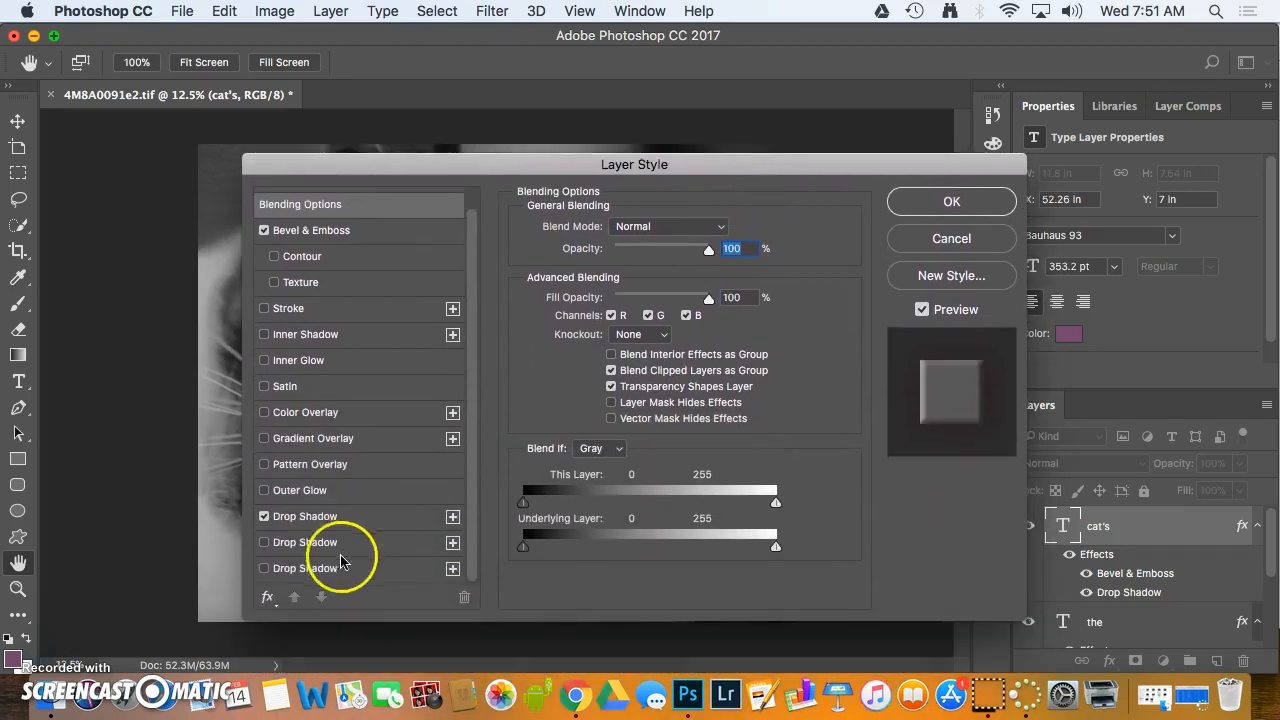
click(264, 542)
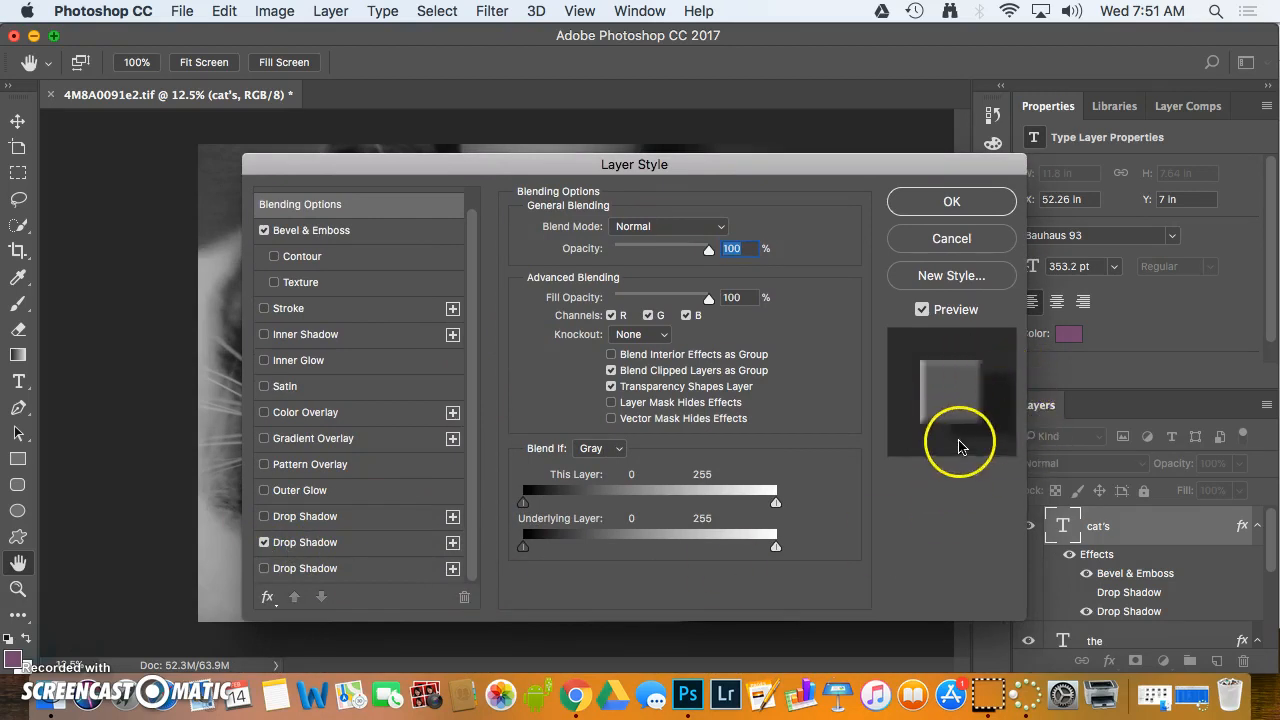
drag(726, 163, 688, 511)
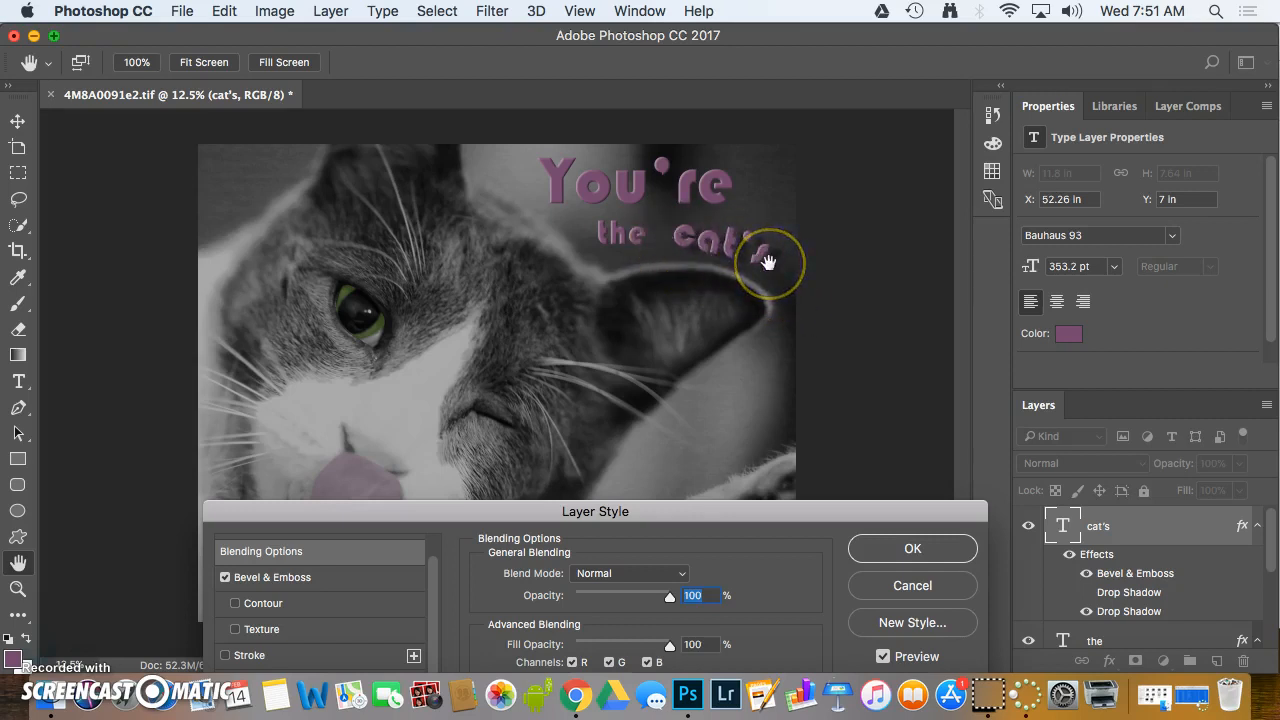
click(908, 550)
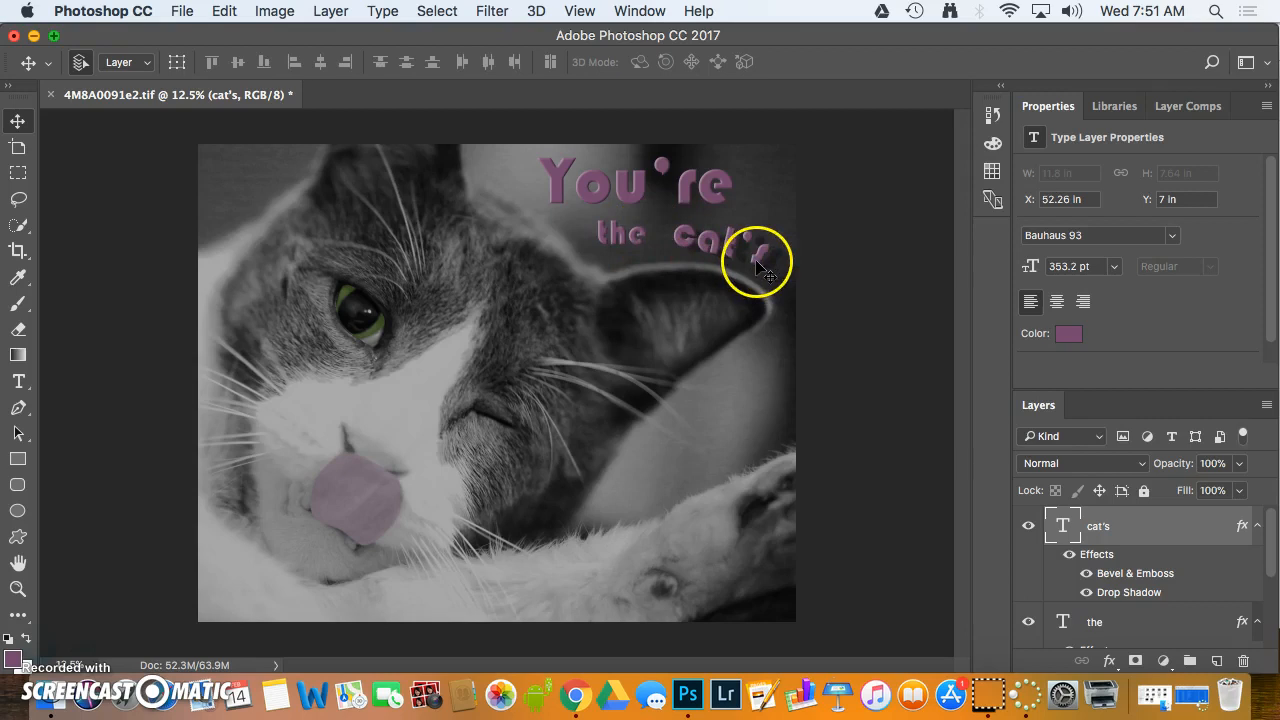
Warp the "cat's" text with a horizontal Arc style and a bend of +22%
double_click(1058, 533)
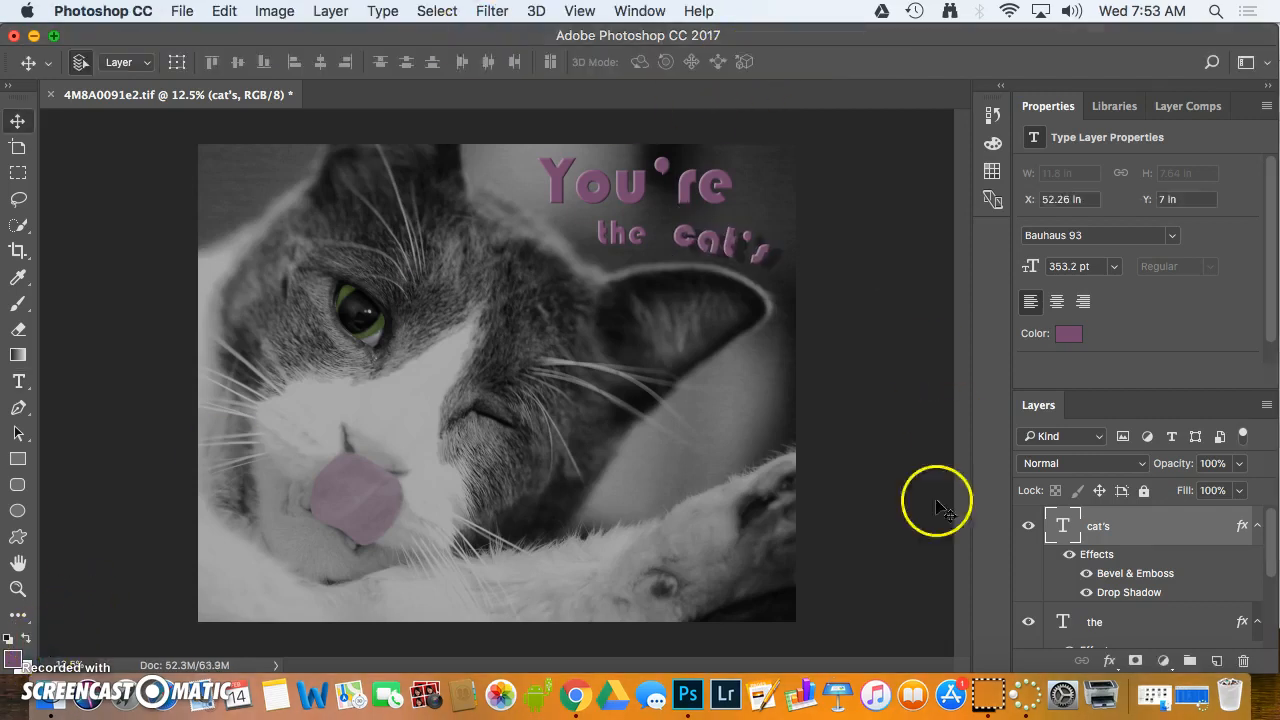
double_click(1062, 526)
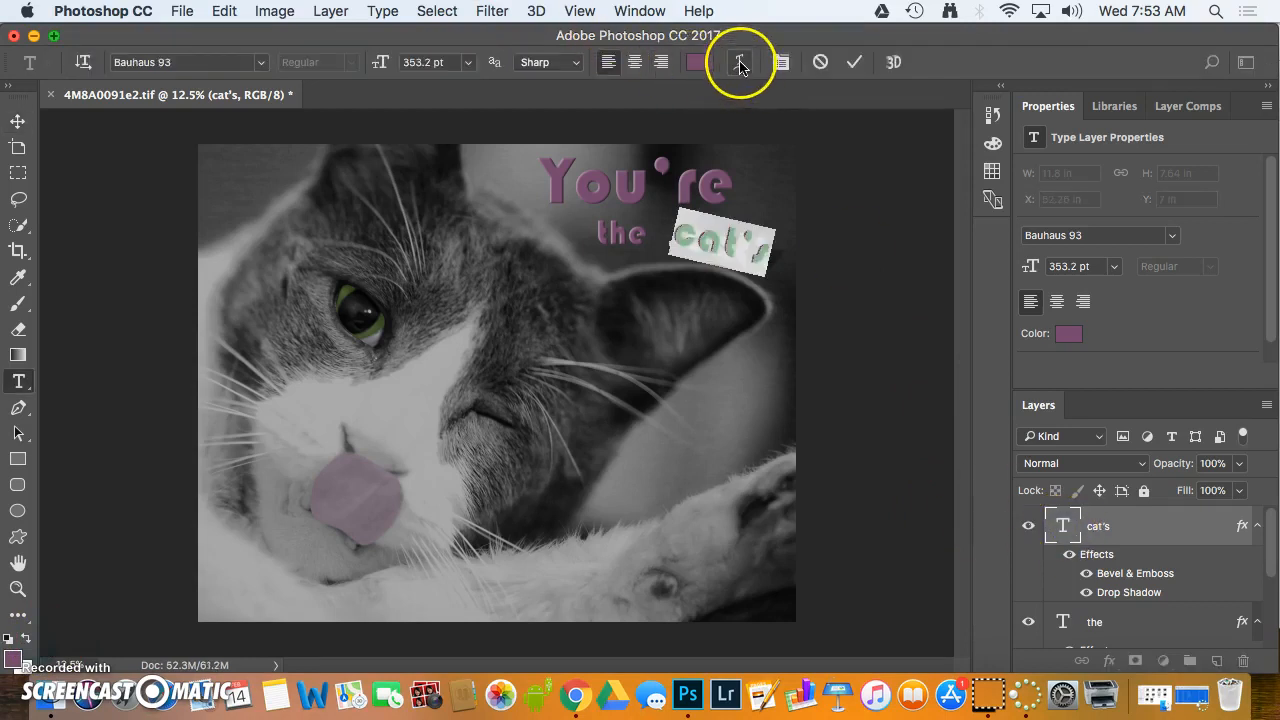
click(739, 65)
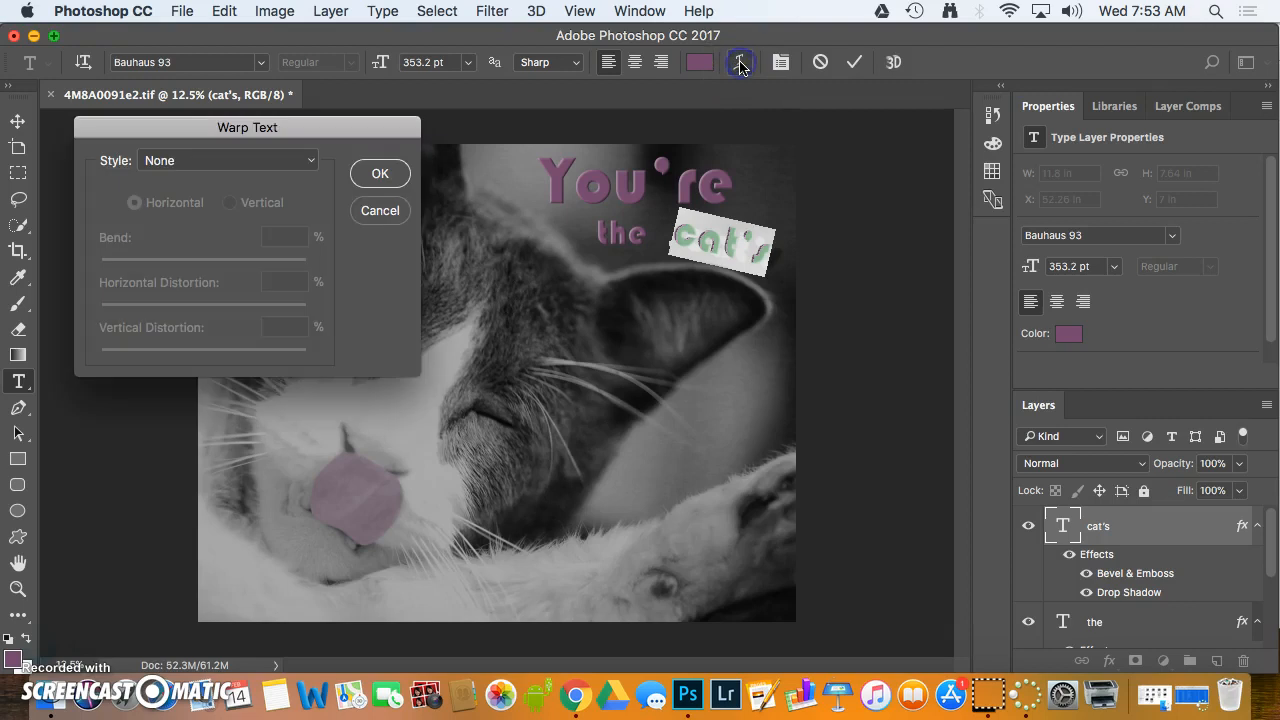
click(310, 161)
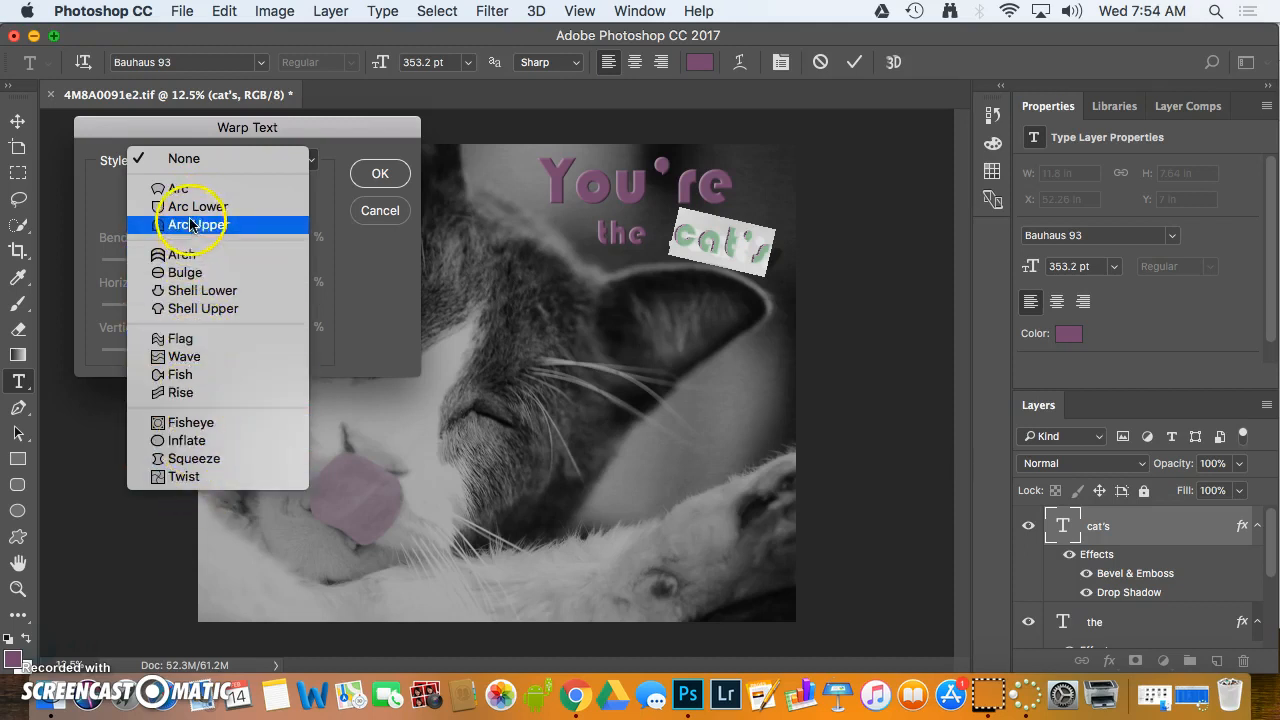
click(176, 189)
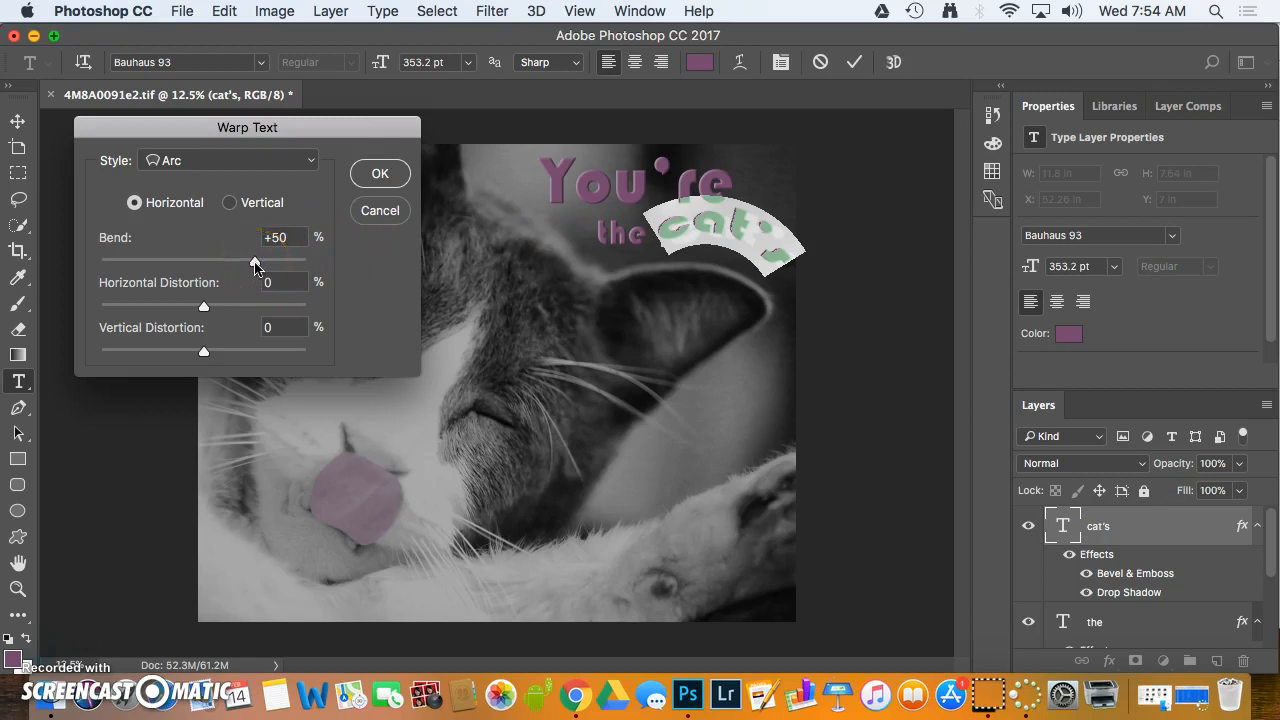
drag(247, 264, 228, 265)
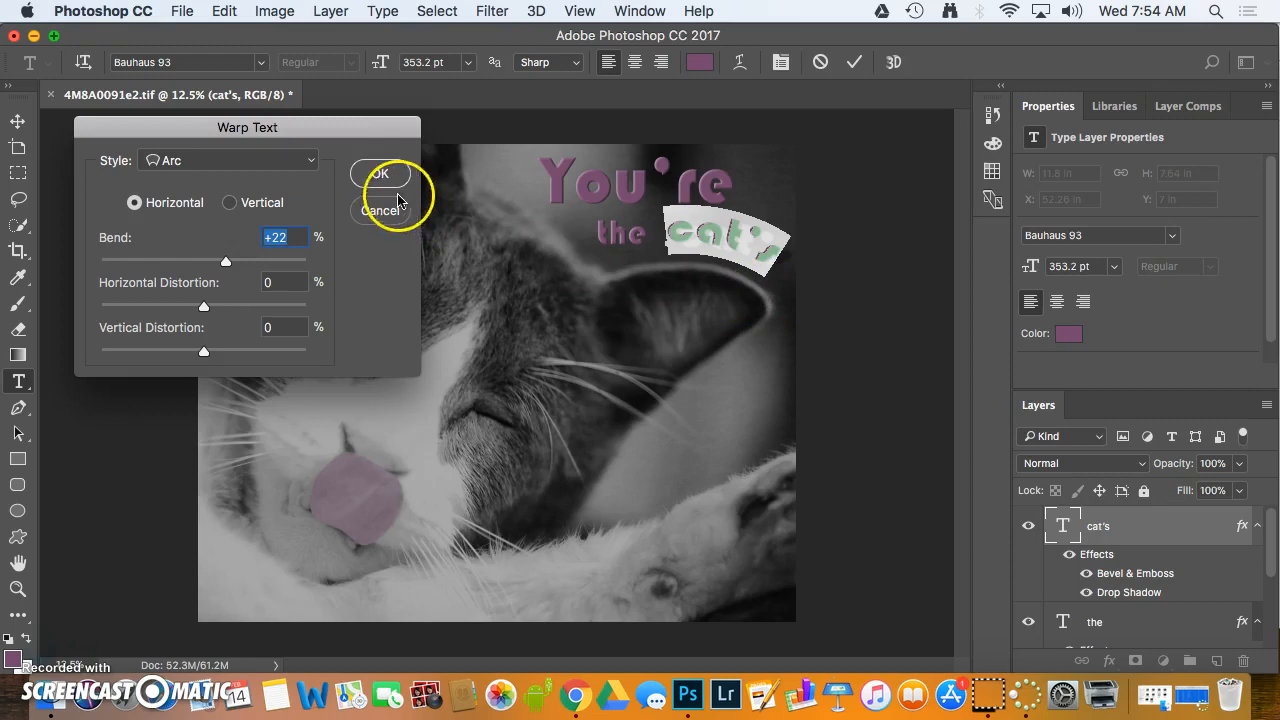
click(376, 178)
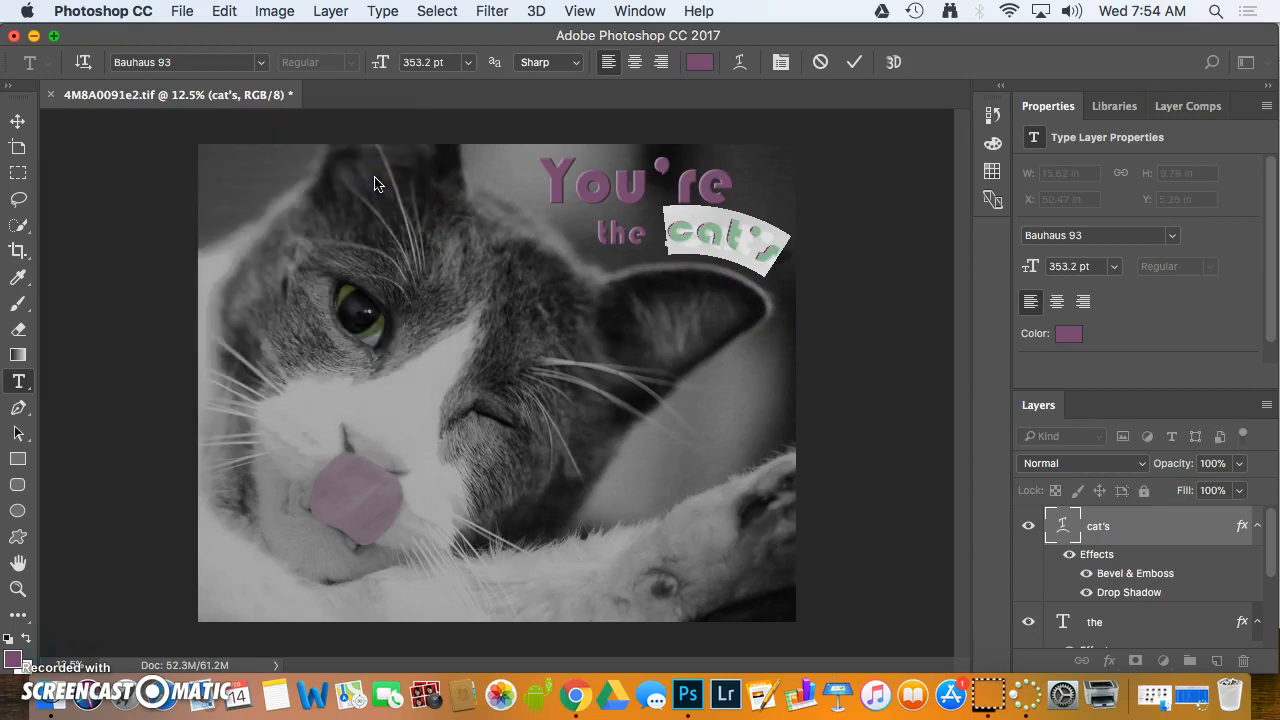
Commit the "cat's" text edit and move the warped word straight down by about 1 inch
click(1160, 530)
key(v)
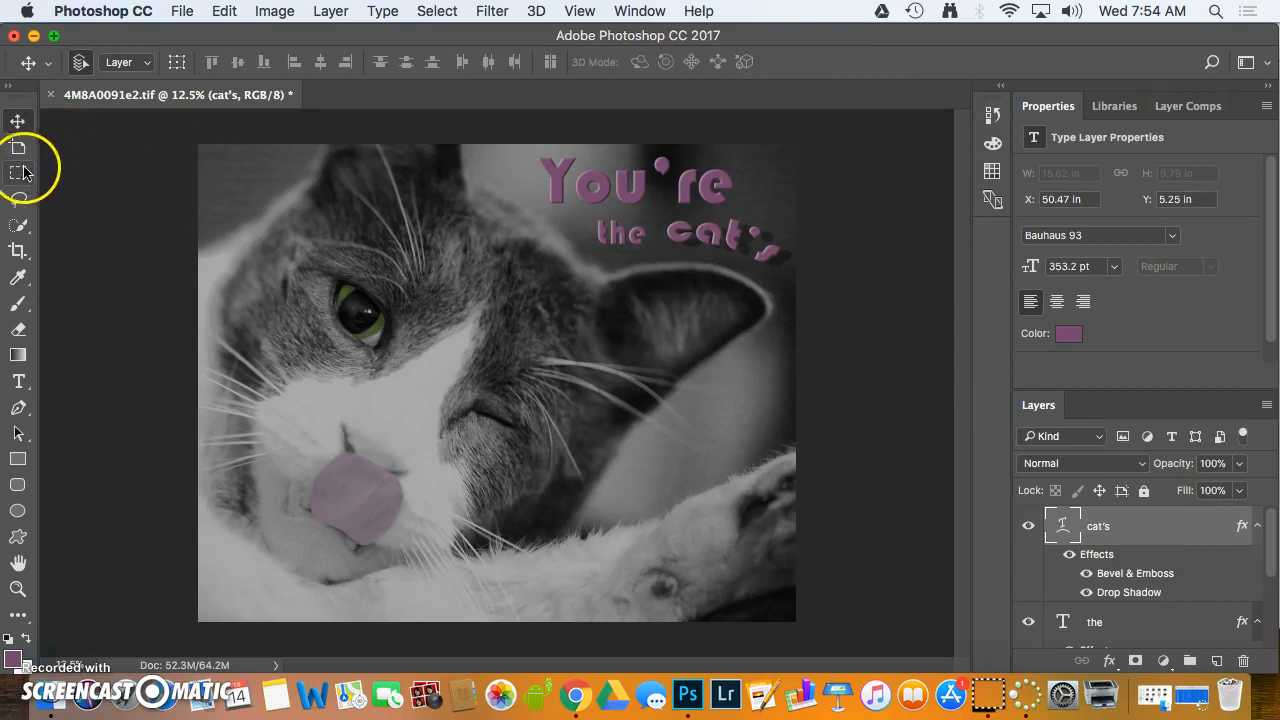
mouse_move(686, 229)
mouse_down()
mouse_move(650, 240)
mouse_move(684, 244)
mouse_up()
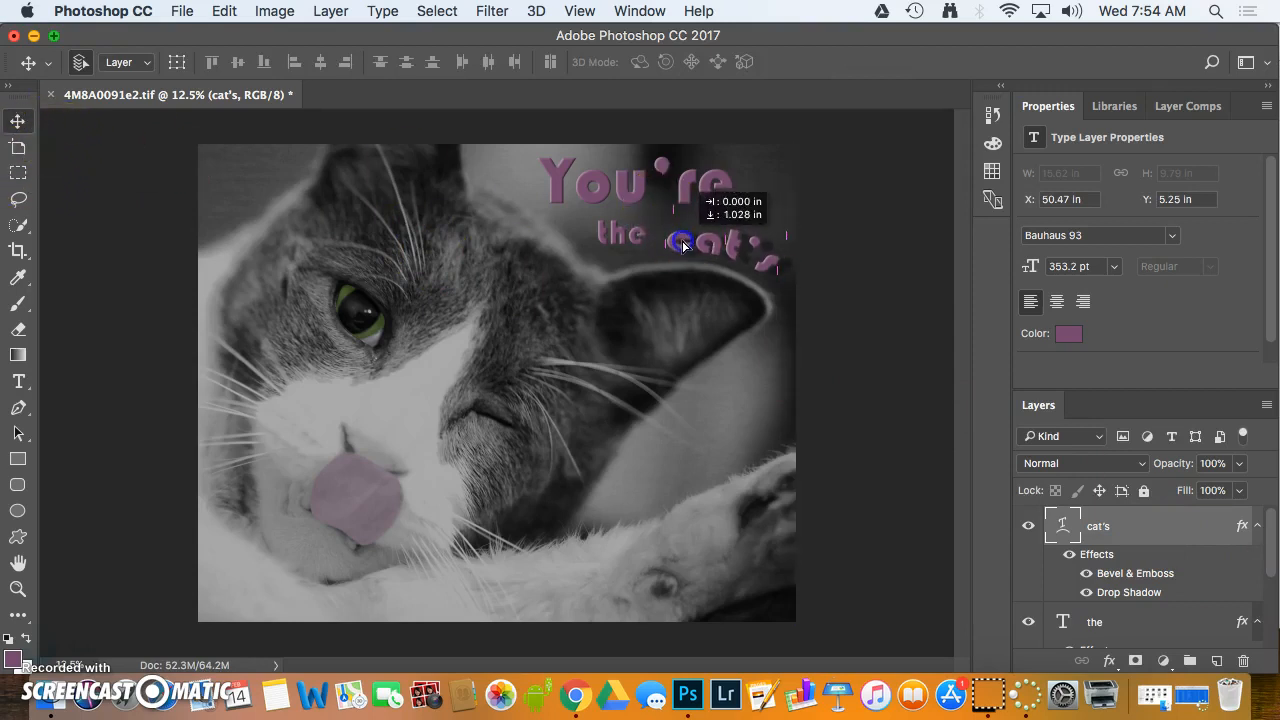
drag(684, 245, 679, 243)
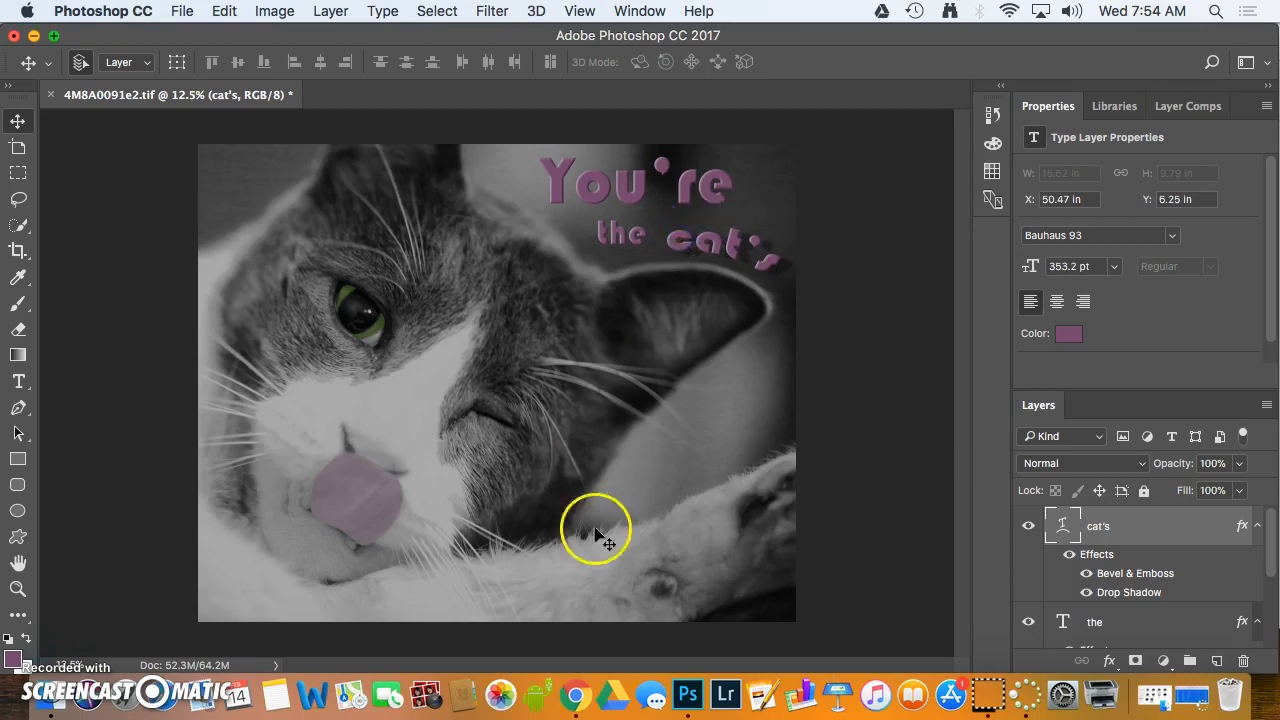
Move the word "the" slightly down so it lines up with the lowered "cat's"
click(609, 245)
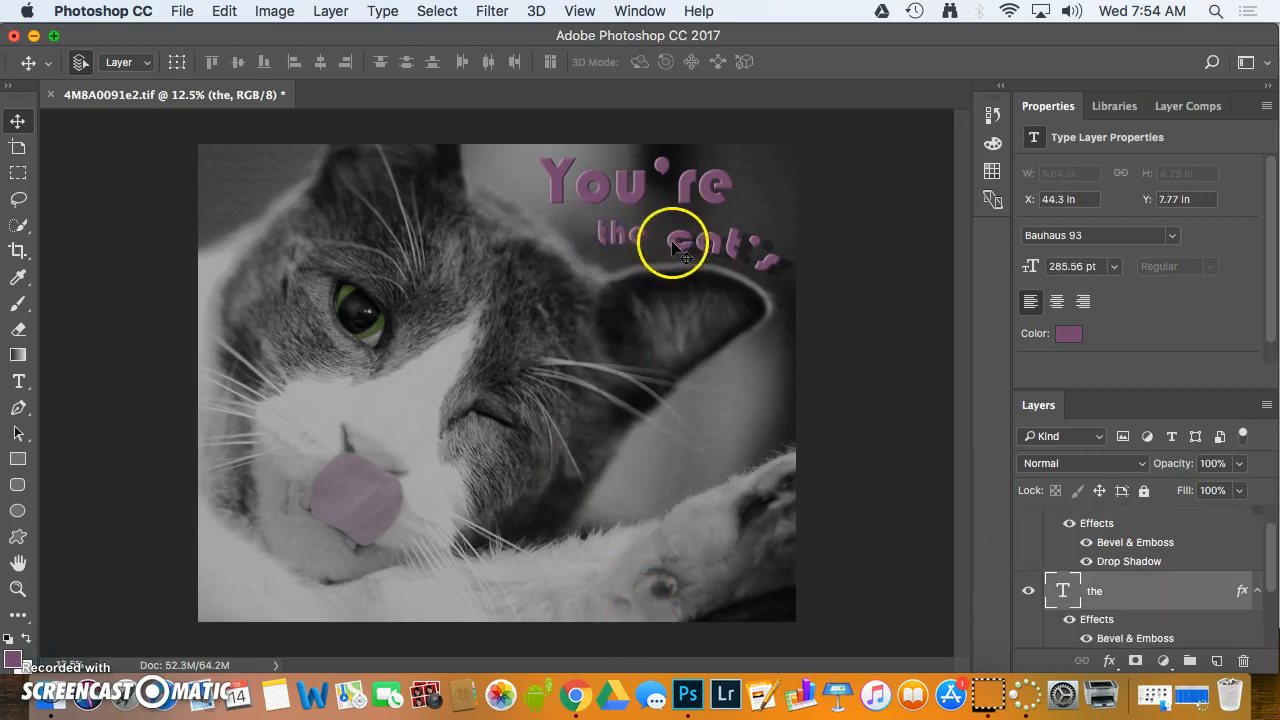
drag(632, 240, 628, 241)
click(832, 211)
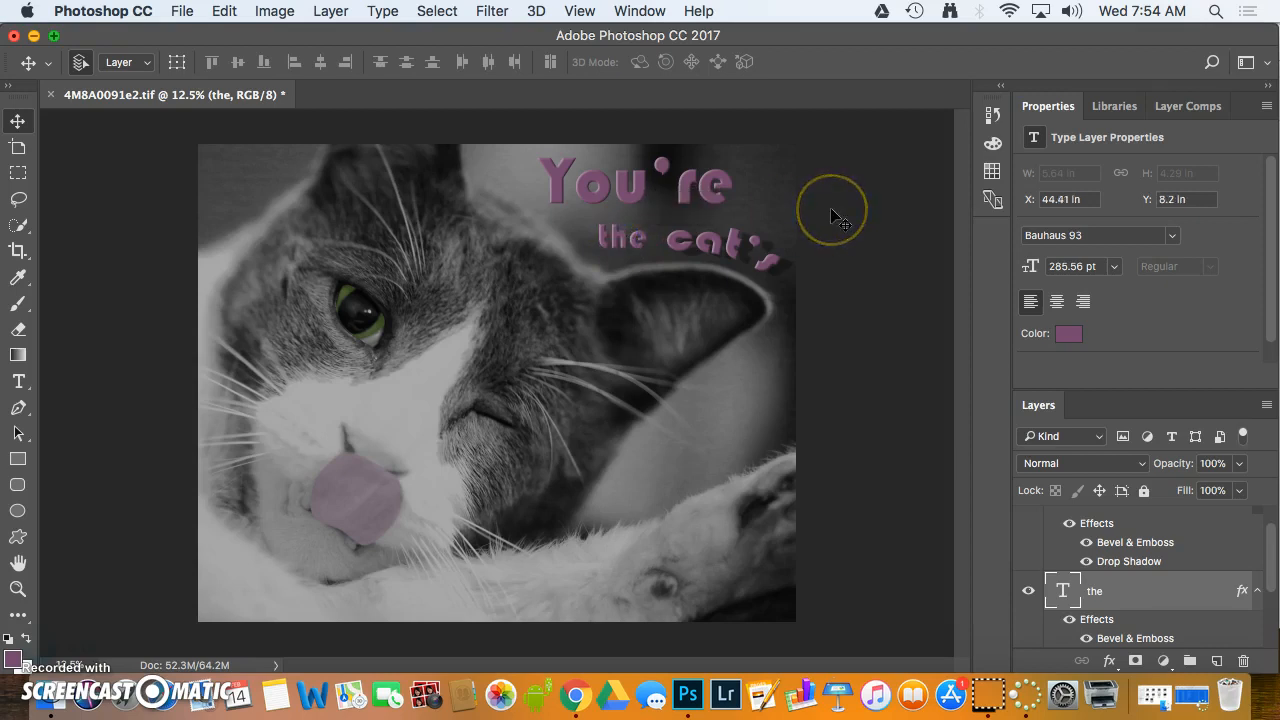
click(768, 284)
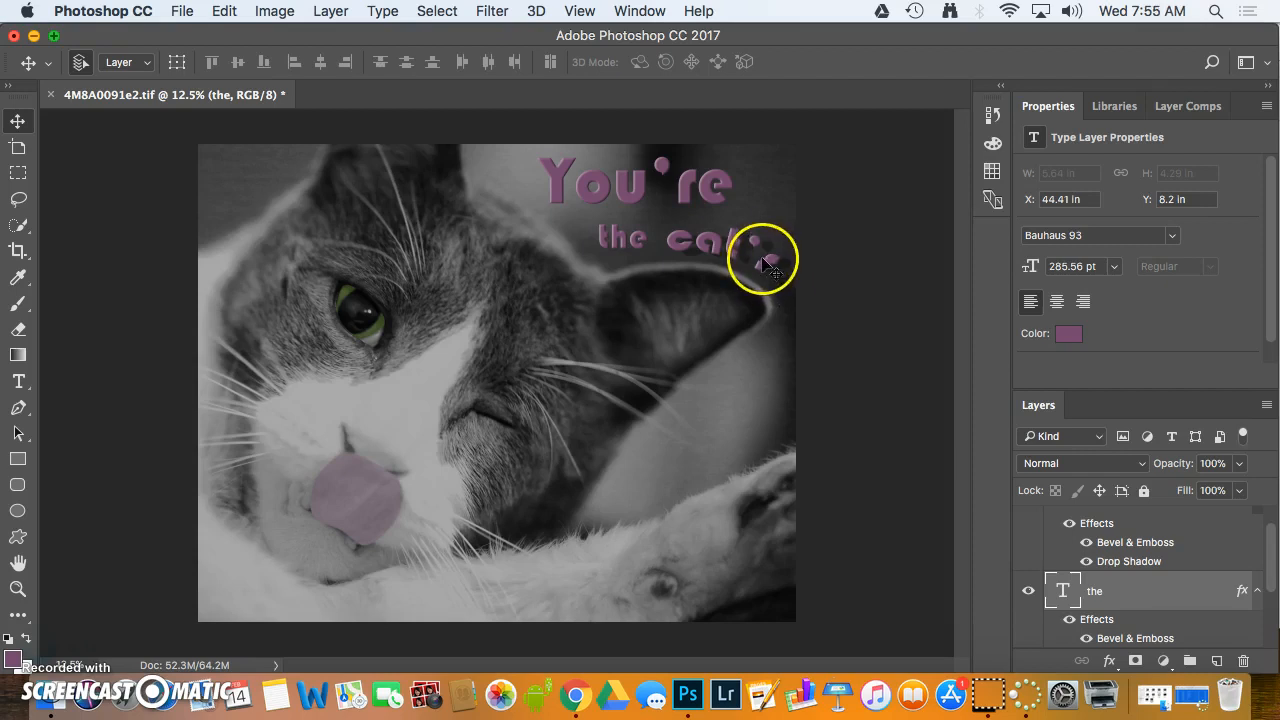
Sample the green of the cat's open eye from the Background layer as the foreground color
click(18, 380)
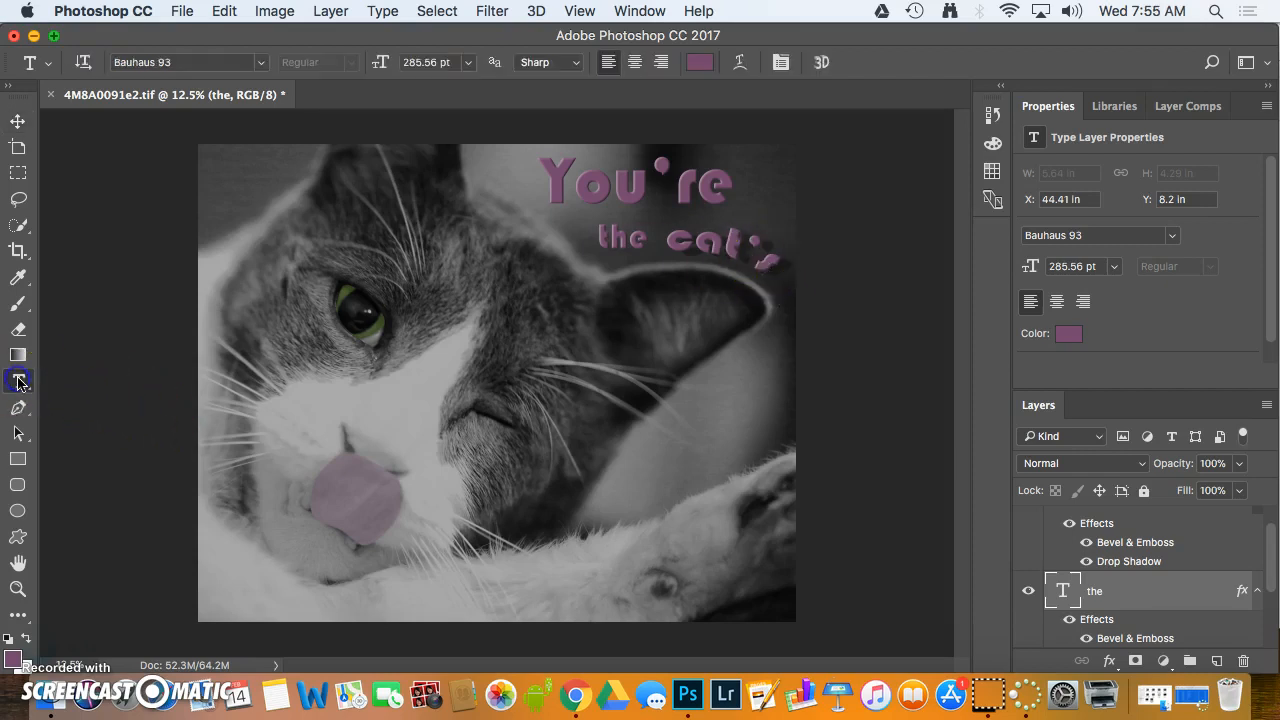
click(638, 469)
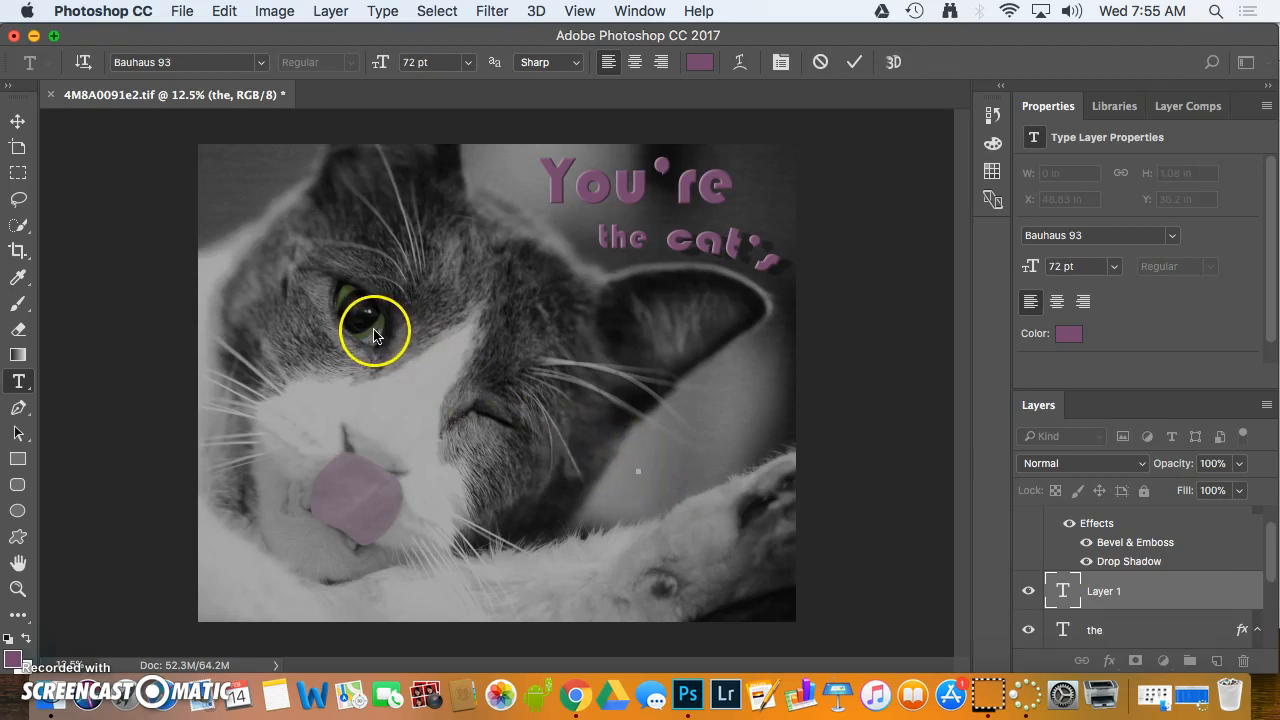
click(16, 279)
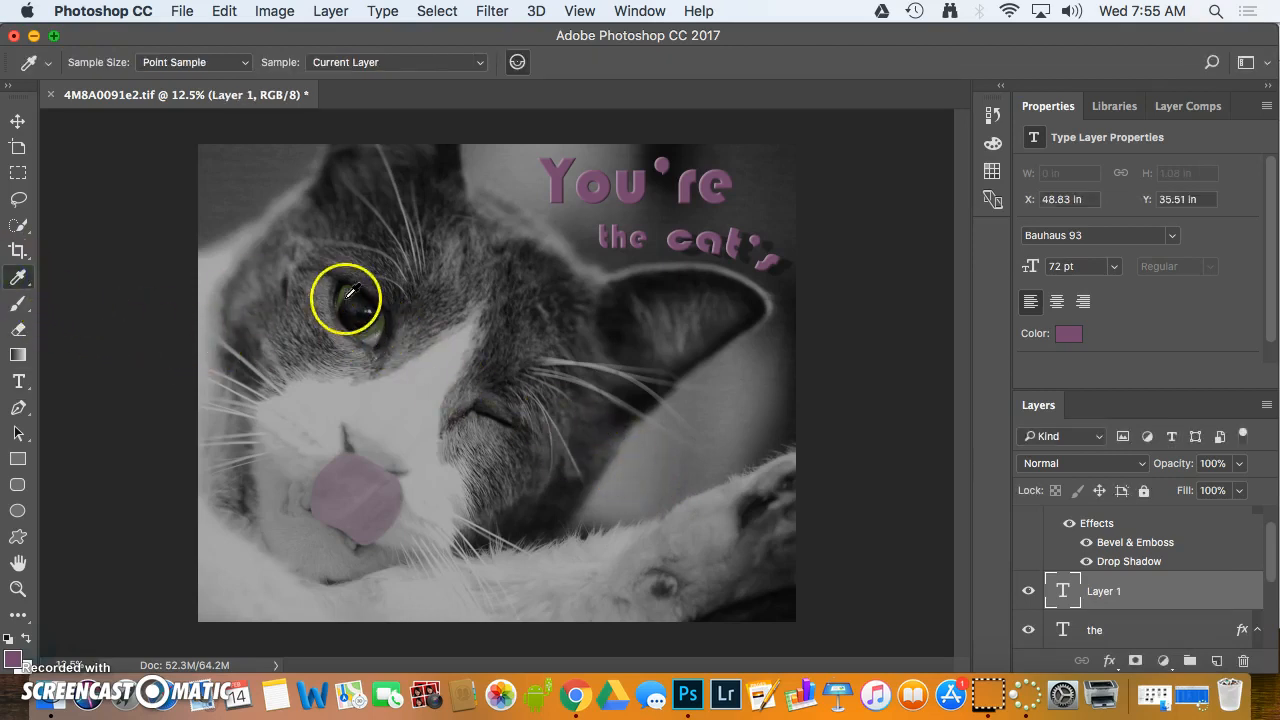
click(345, 291)
click(352, 287)
click(352, 287)
drag(1271, 555, 1274, 603)
click(1208, 632)
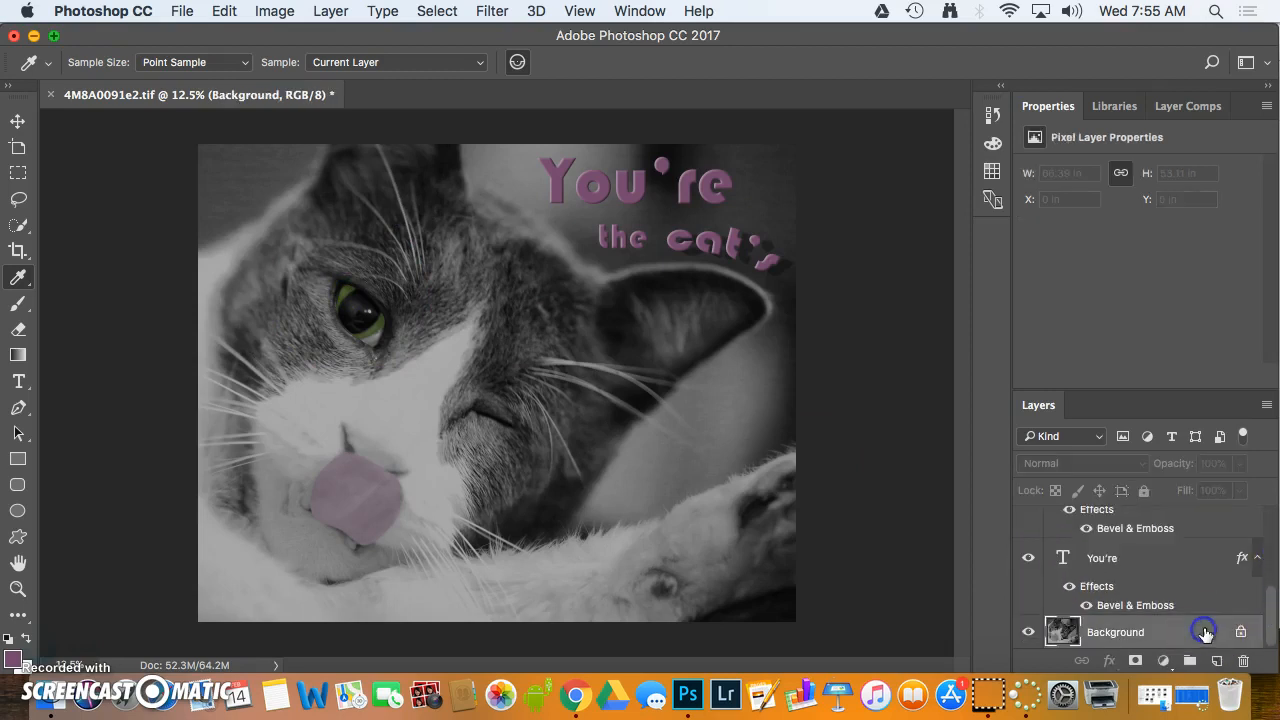
click(352, 287)
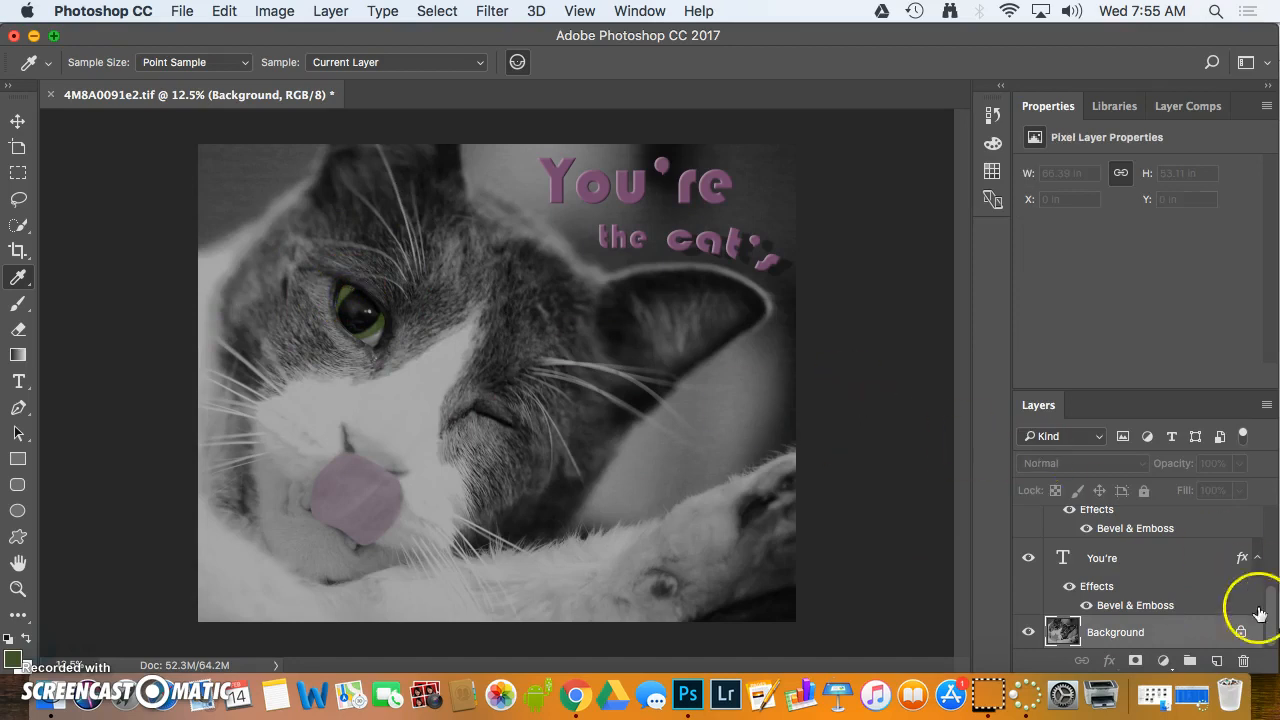
Add the green text "MEOW" in Bauhaus 93 at 72 pt on the light area below the cat's ear
drag(1274, 620, 1275, 513)
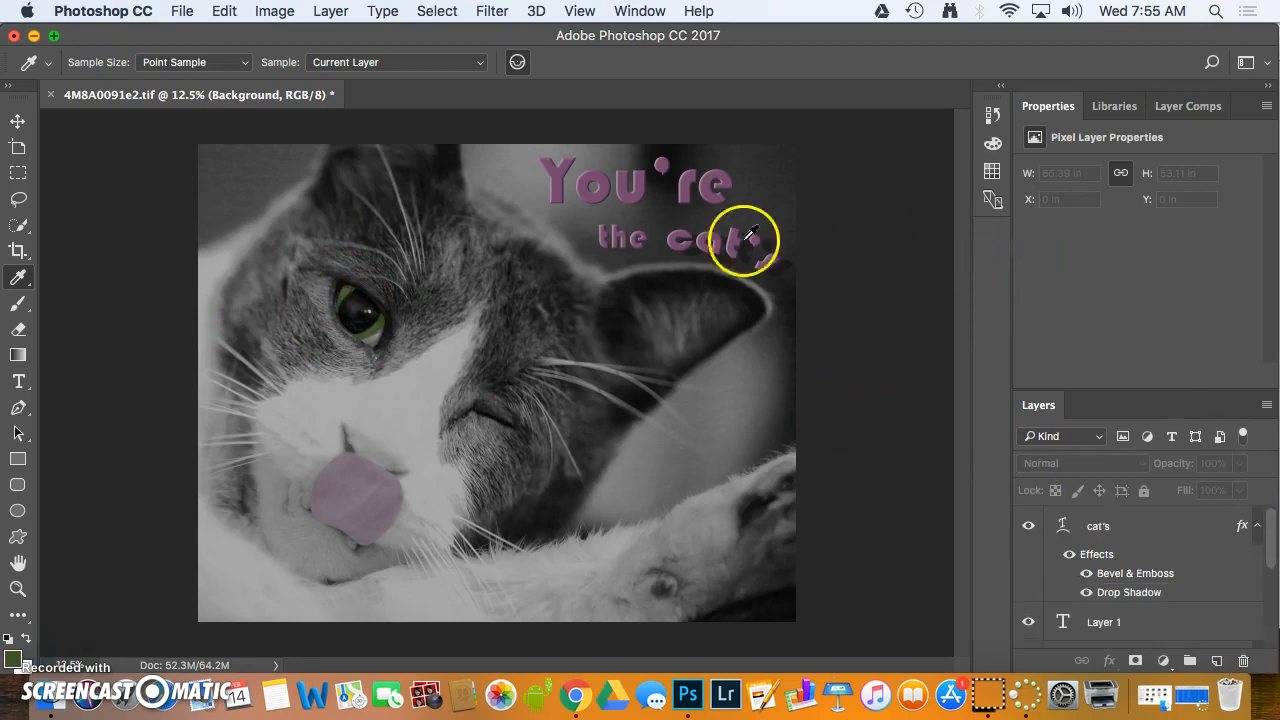
click(17, 121)
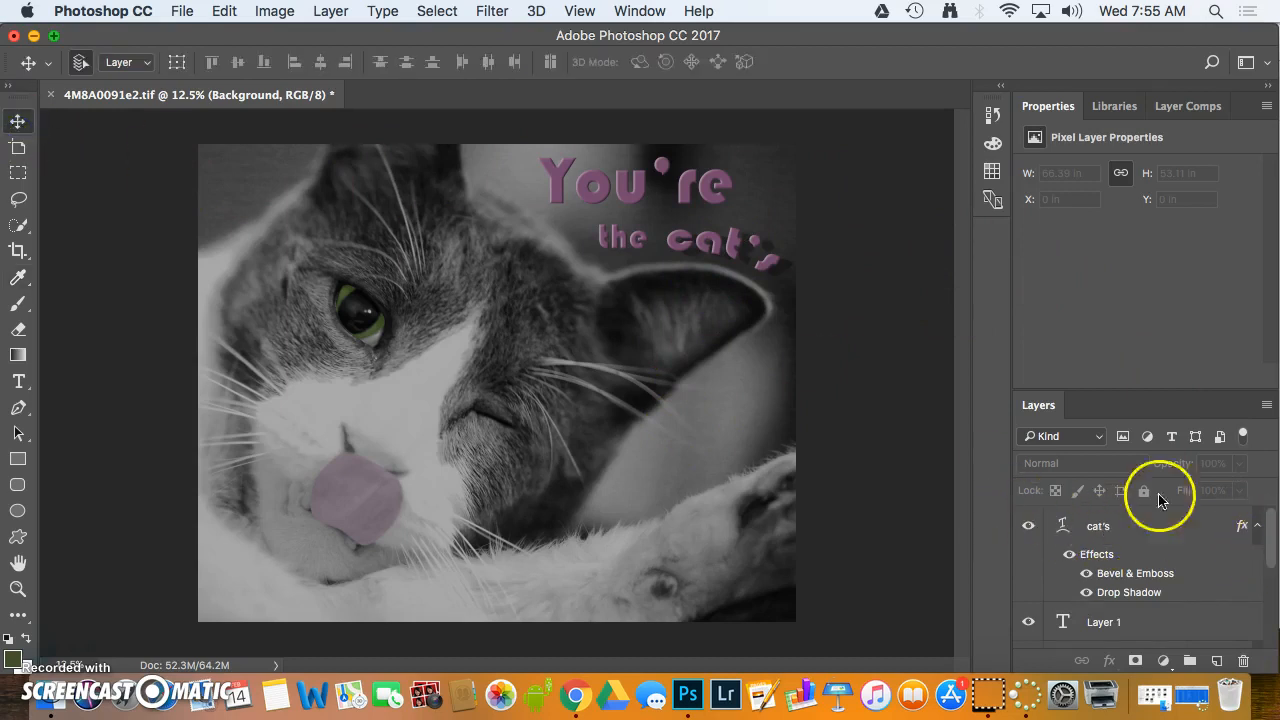
click(18, 381)
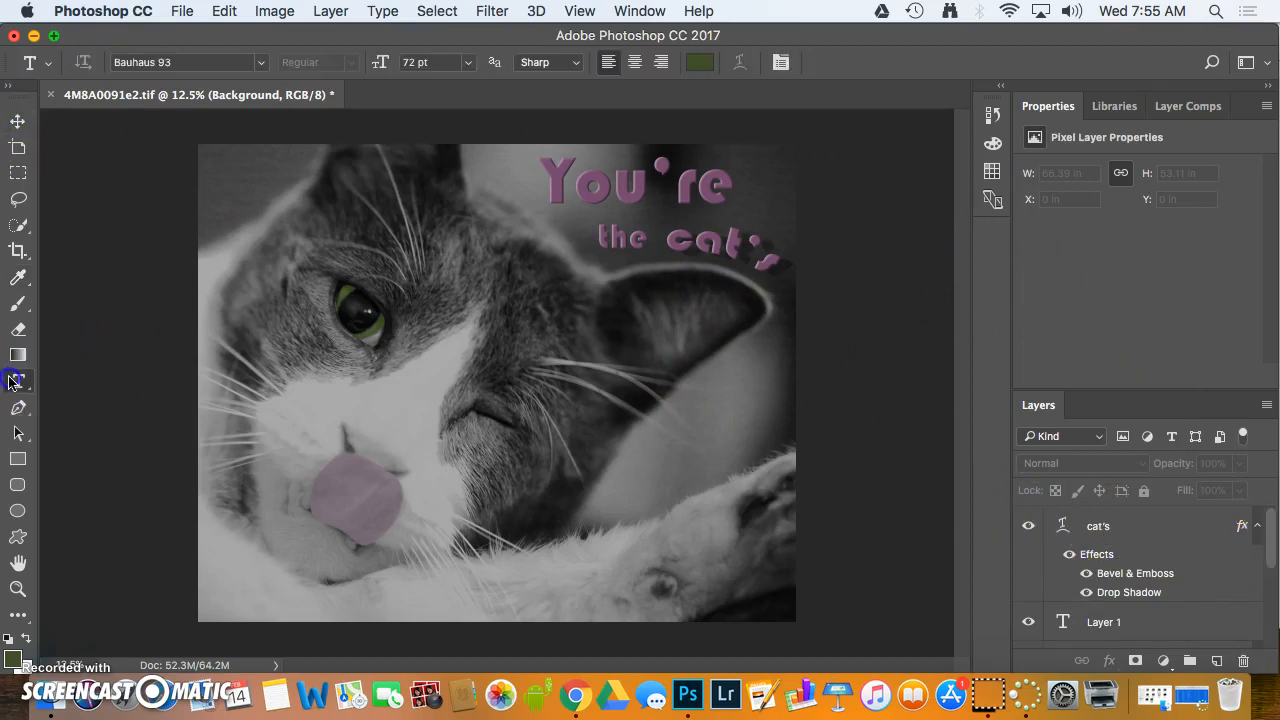
click(645, 458)
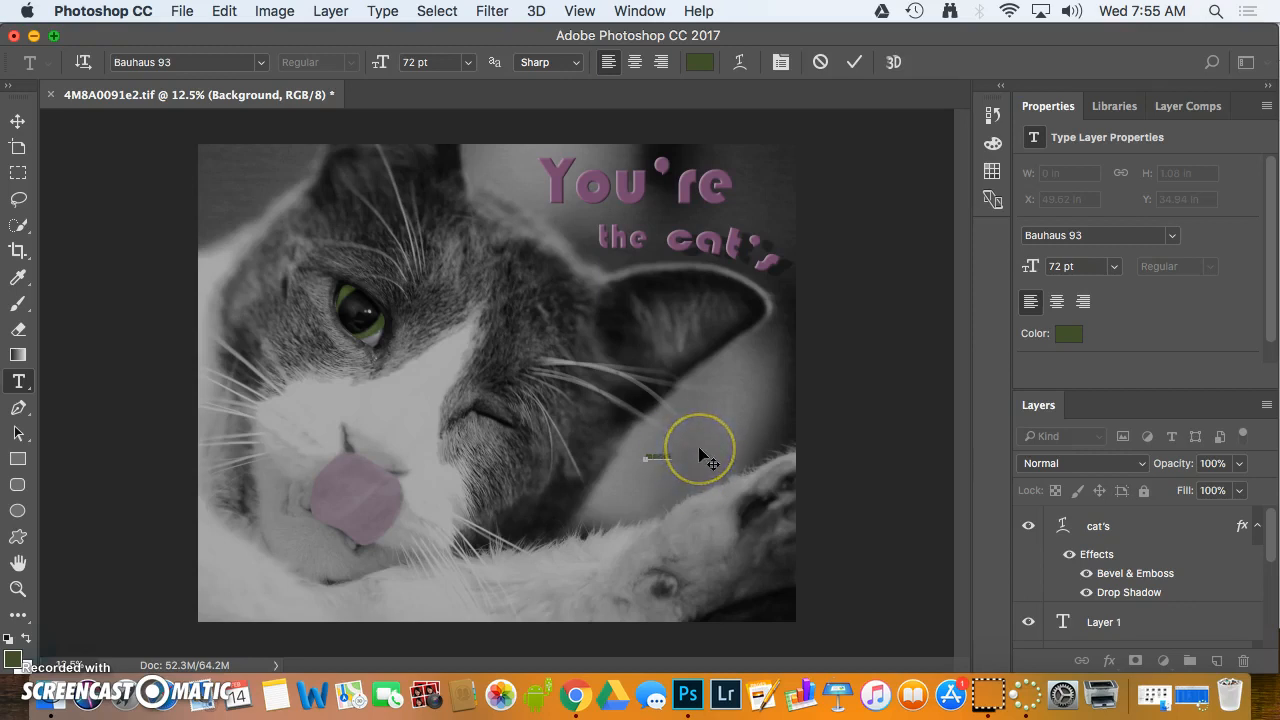
drag(1275, 543, 1268, 650)
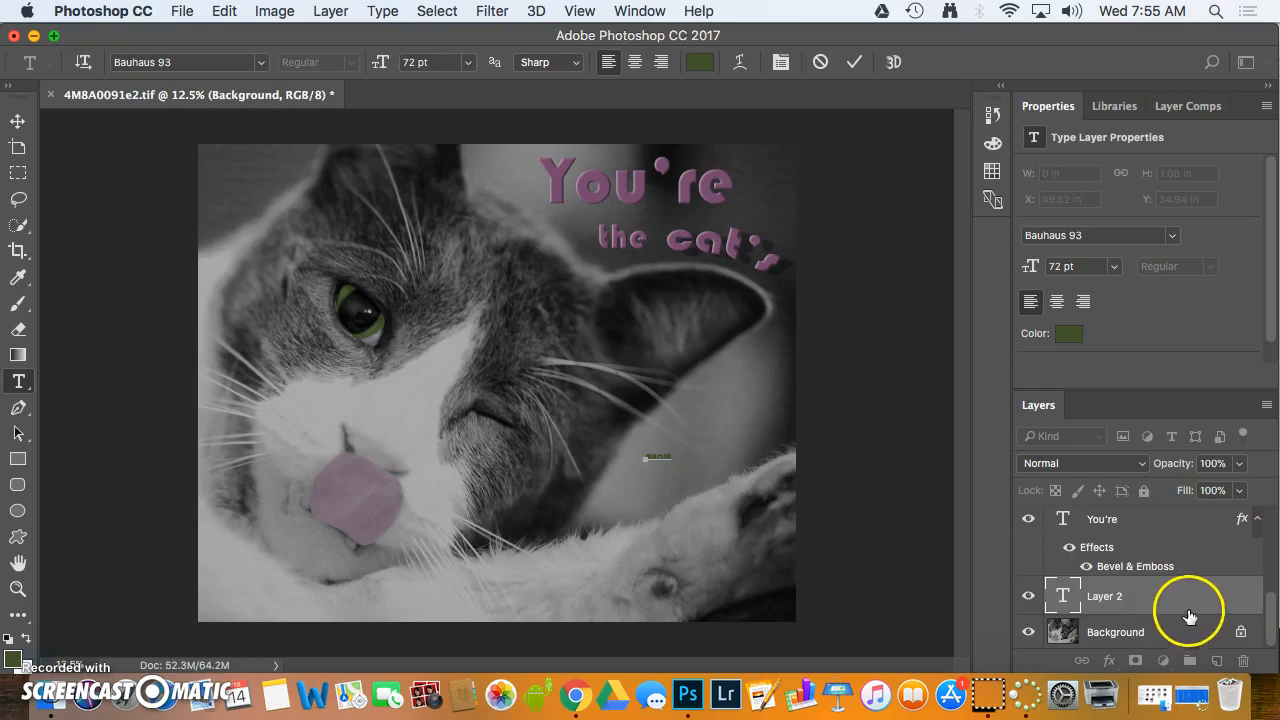
click(1182, 606)
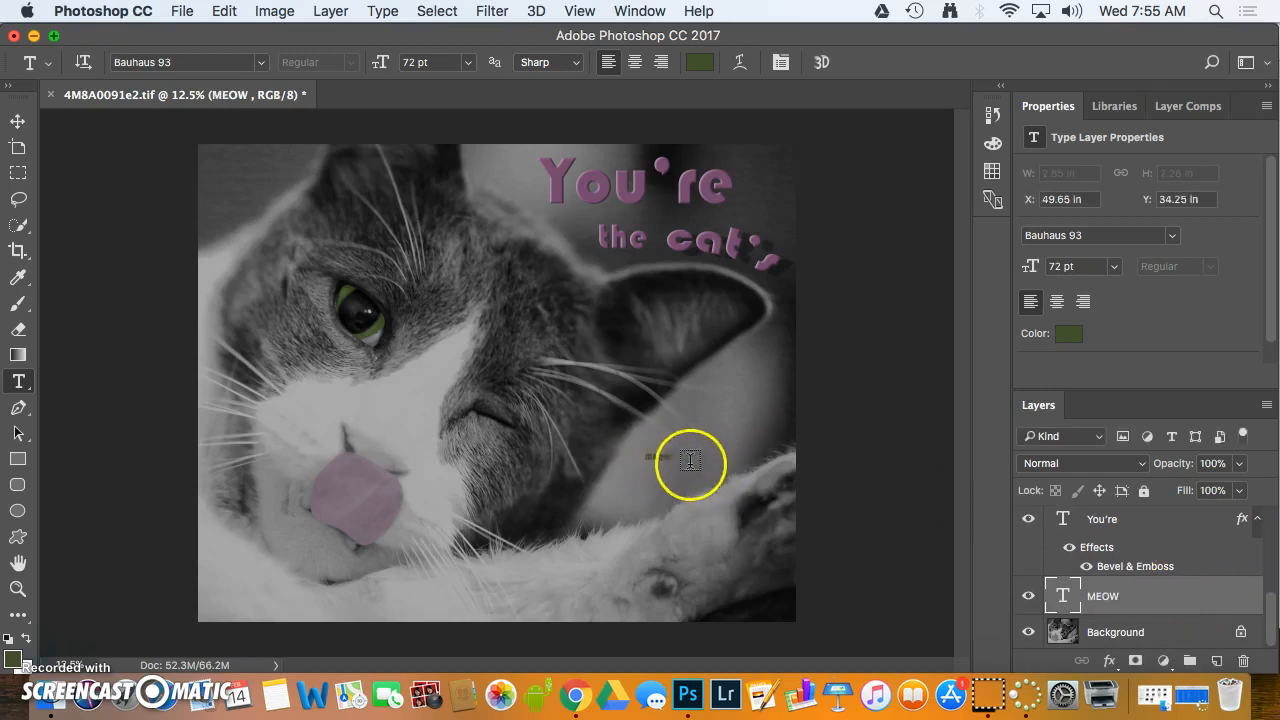
Scale the "MEOW" text to about 444% and shift it slightly up and left, clear of the paw
key(super+t)
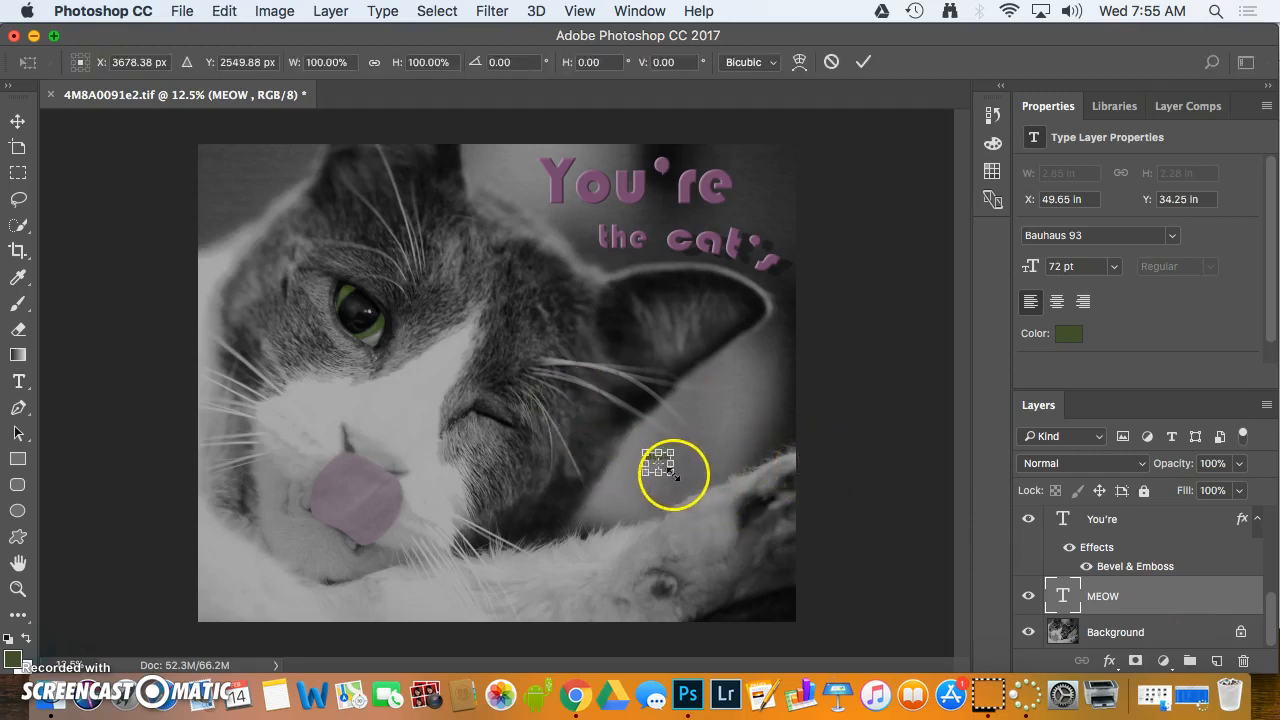
drag(697, 490, 781, 524)
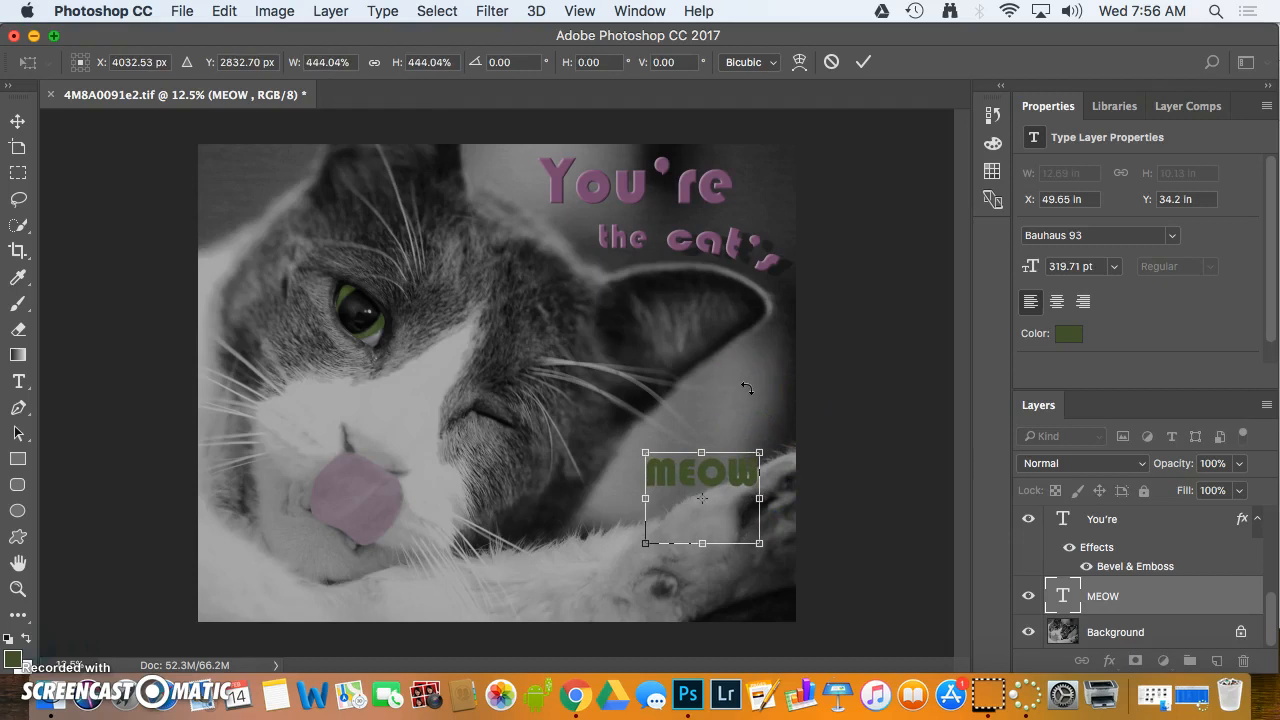
key(Return)
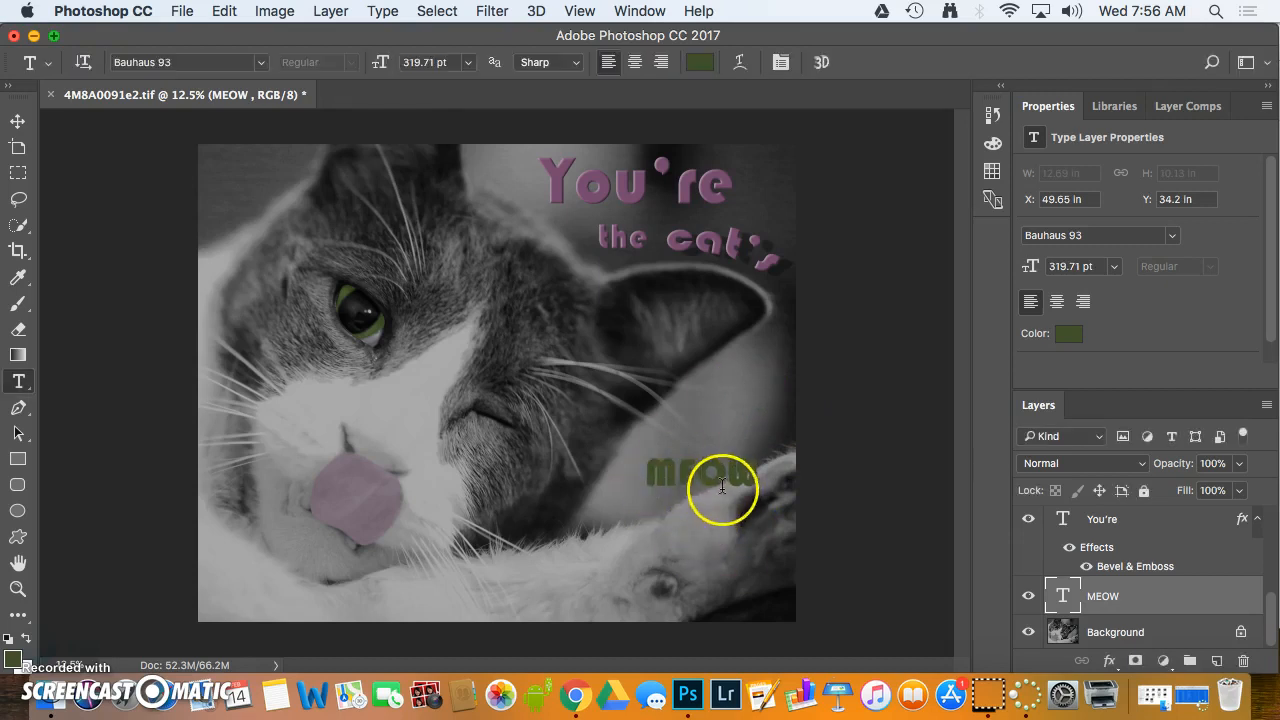
click(17, 120)
mouse_move(704, 470)
mouse_down()
mouse_move(698, 450)
mouse_move(683, 456)
mouse_up()
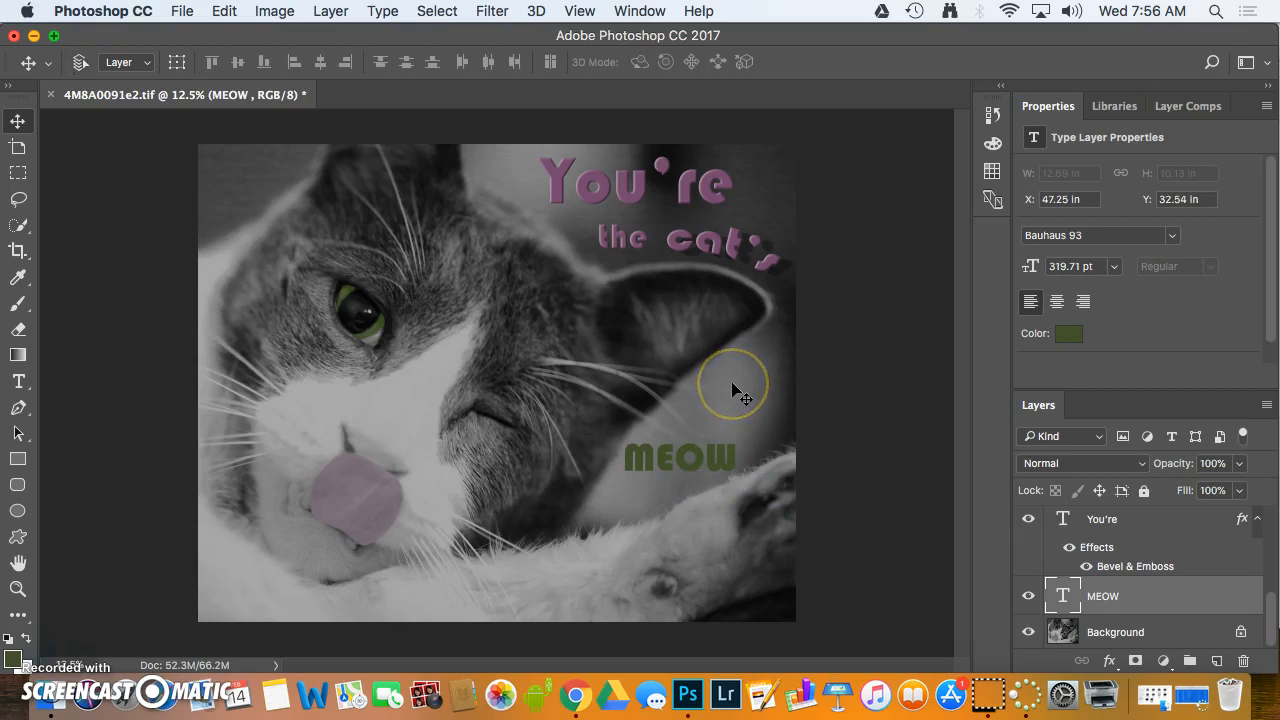
Rotate the "MEOW" text counterclockwise to follow the slope of the paw, and shift it right between ear and paw
key(super+t)
drag(686, 419, 655, 417)
key(Return)
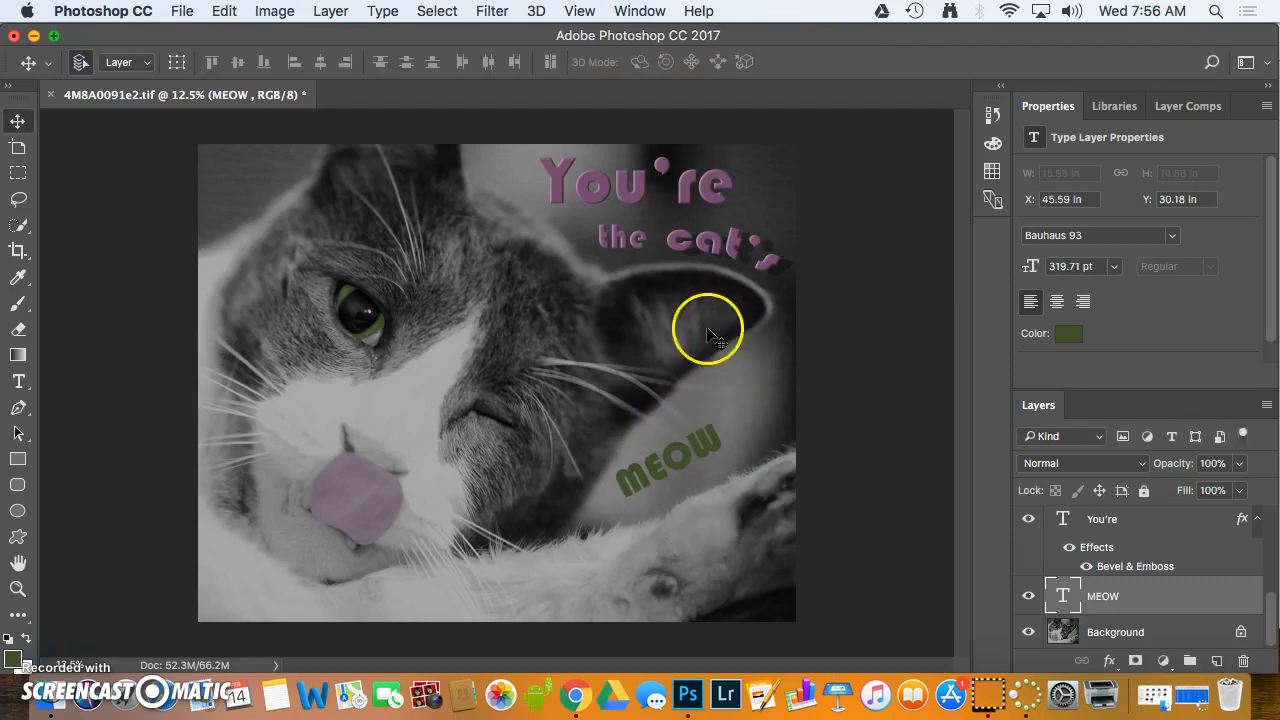
click(656, 465)
mouse_move(657, 465)
mouse_down()
mouse_move(667, 451)
mouse_move(673, 461)
mouse_up()
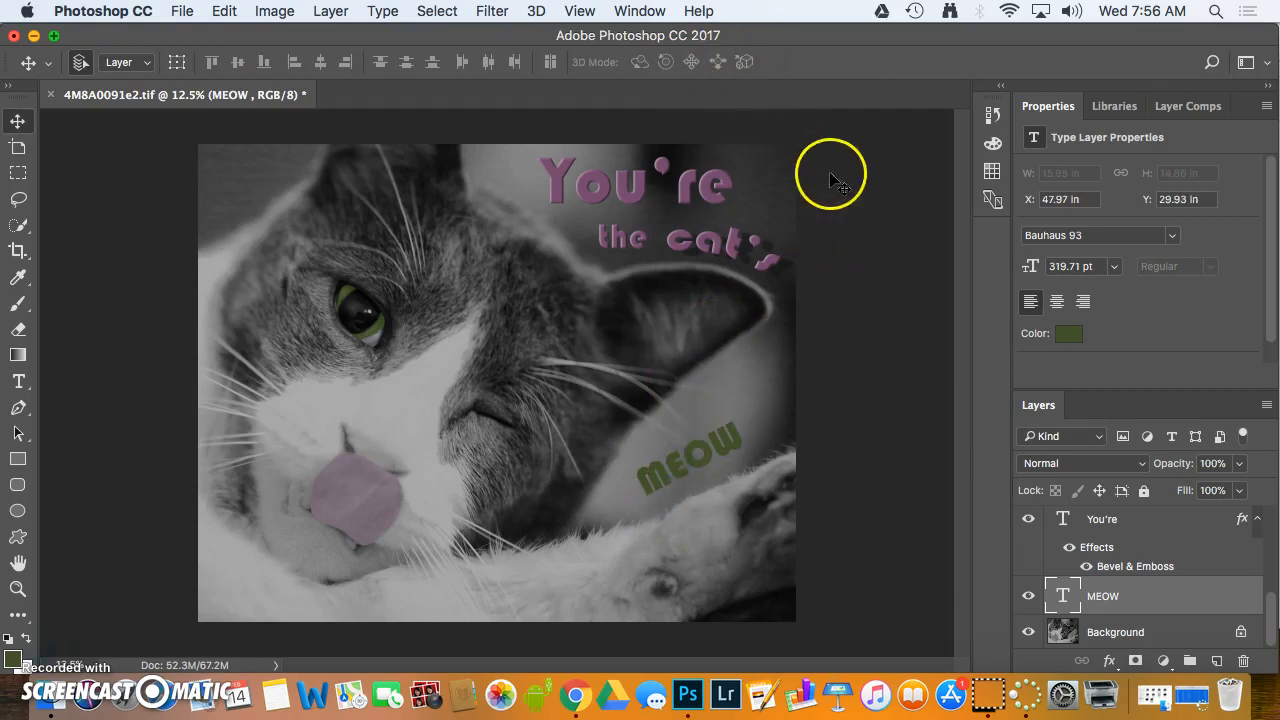
click(1155, 596)
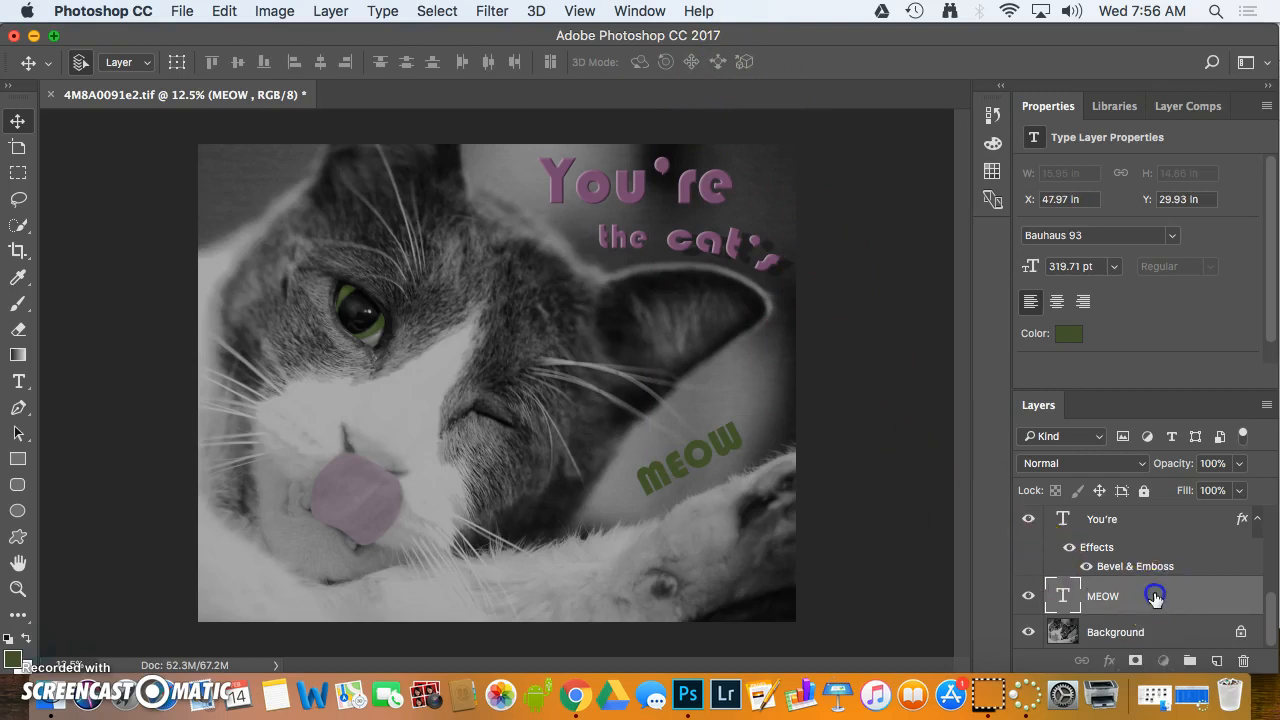
double_click(1160, 603)
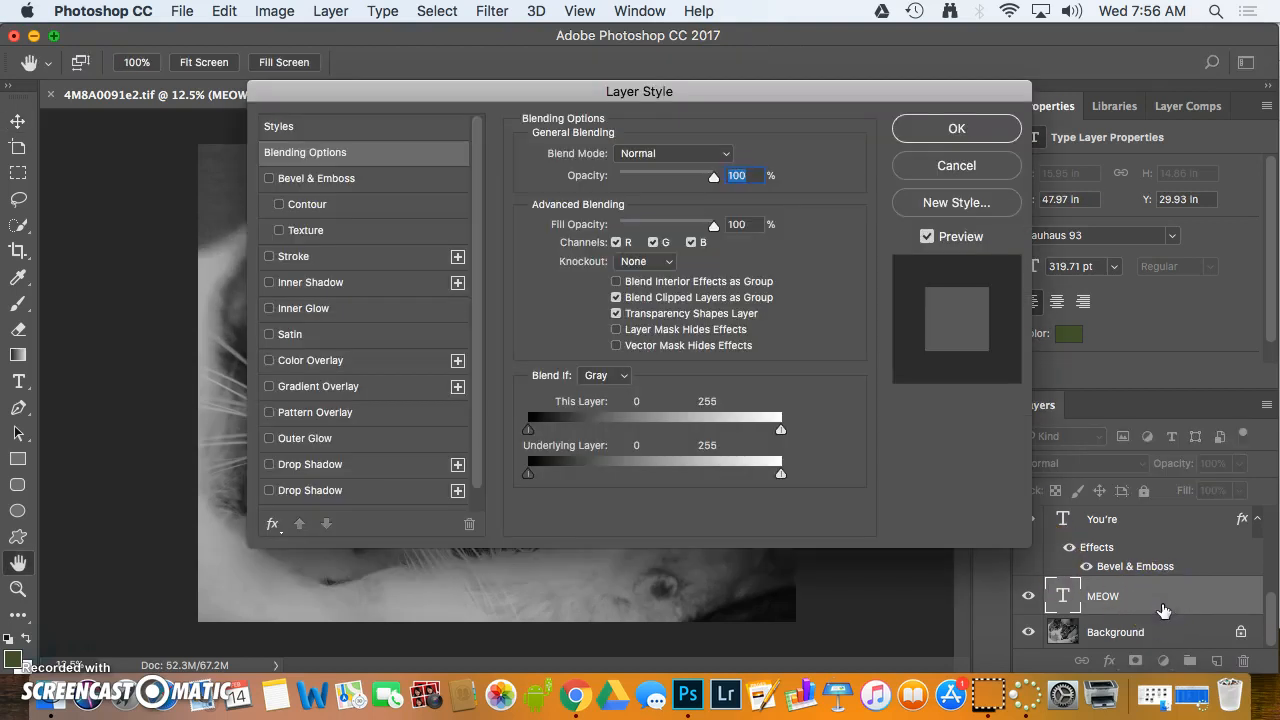
click(940, 166)
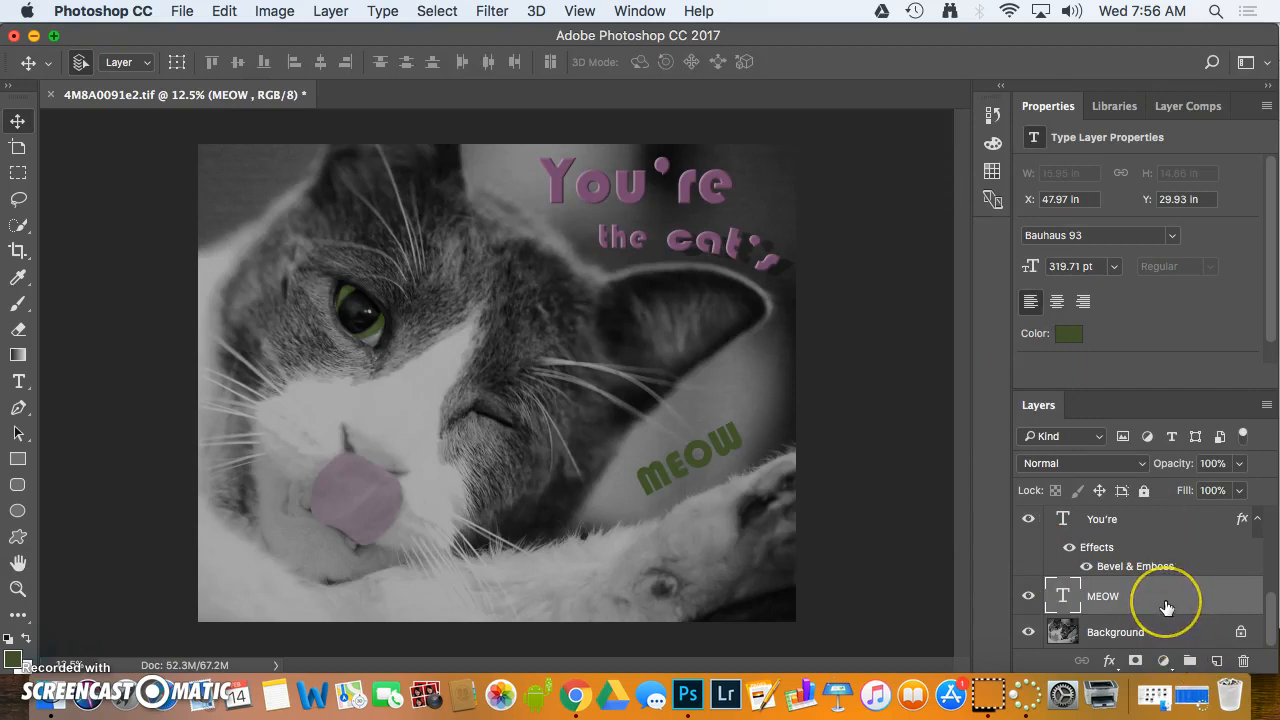
Convert the "MEOW" text into a 3D layer and switch to the 3D workspace
click(1067, 595)
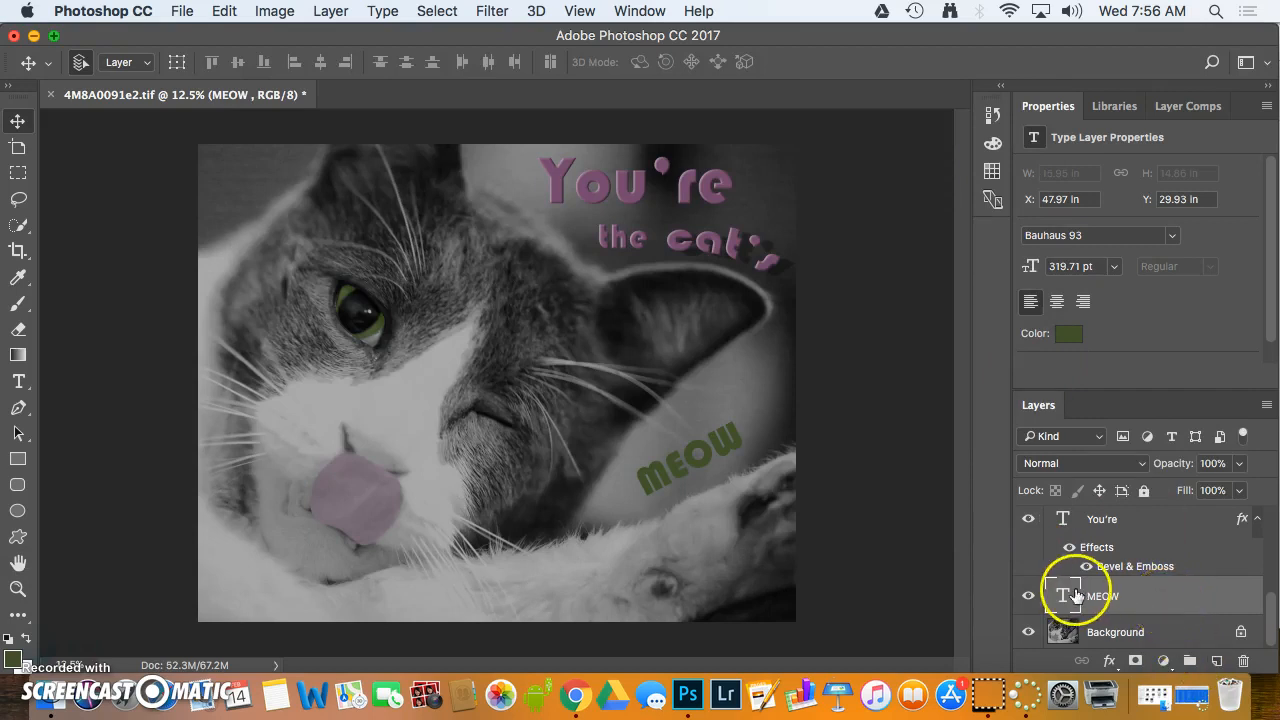
double_click(1067, 595)
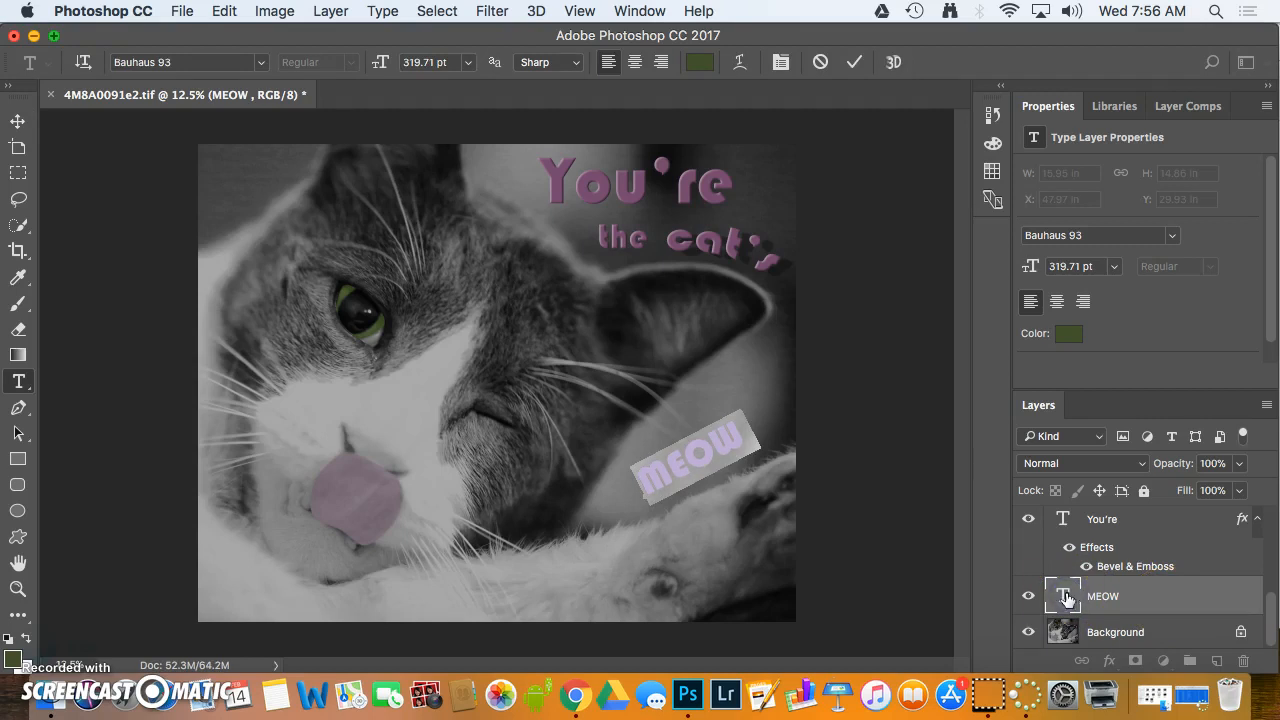
click(893, 63)
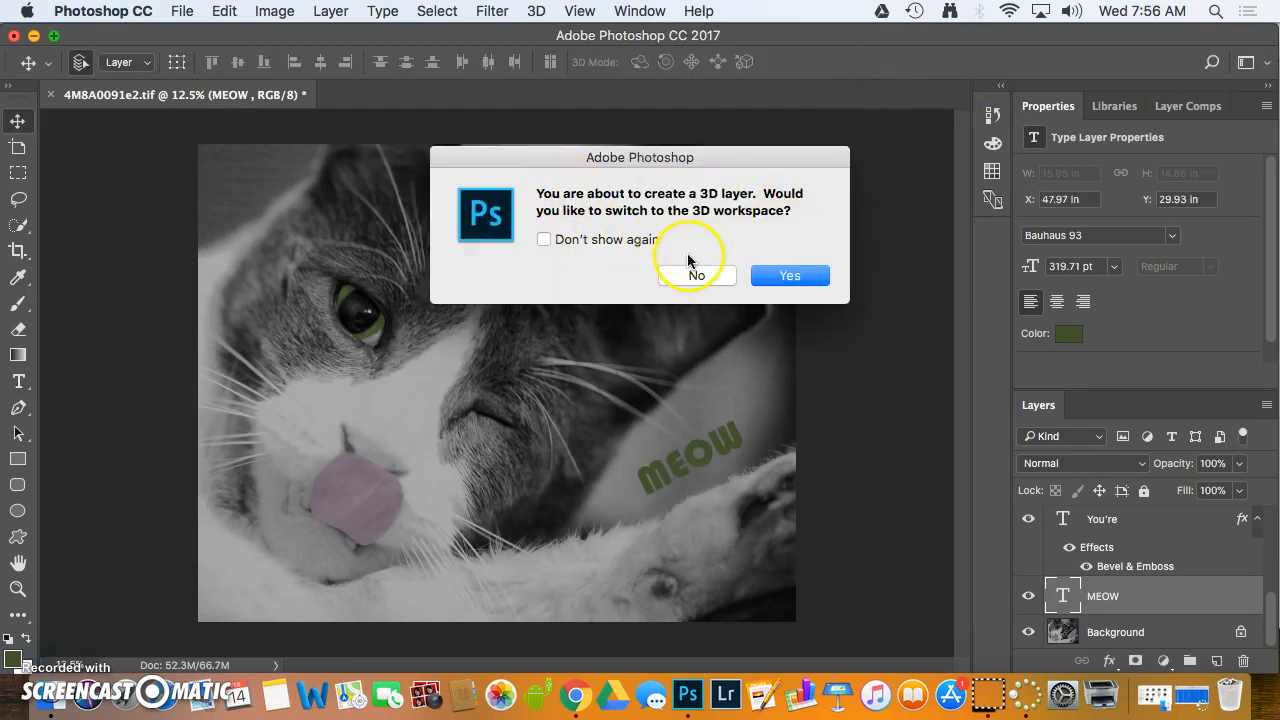
click(768, 278)
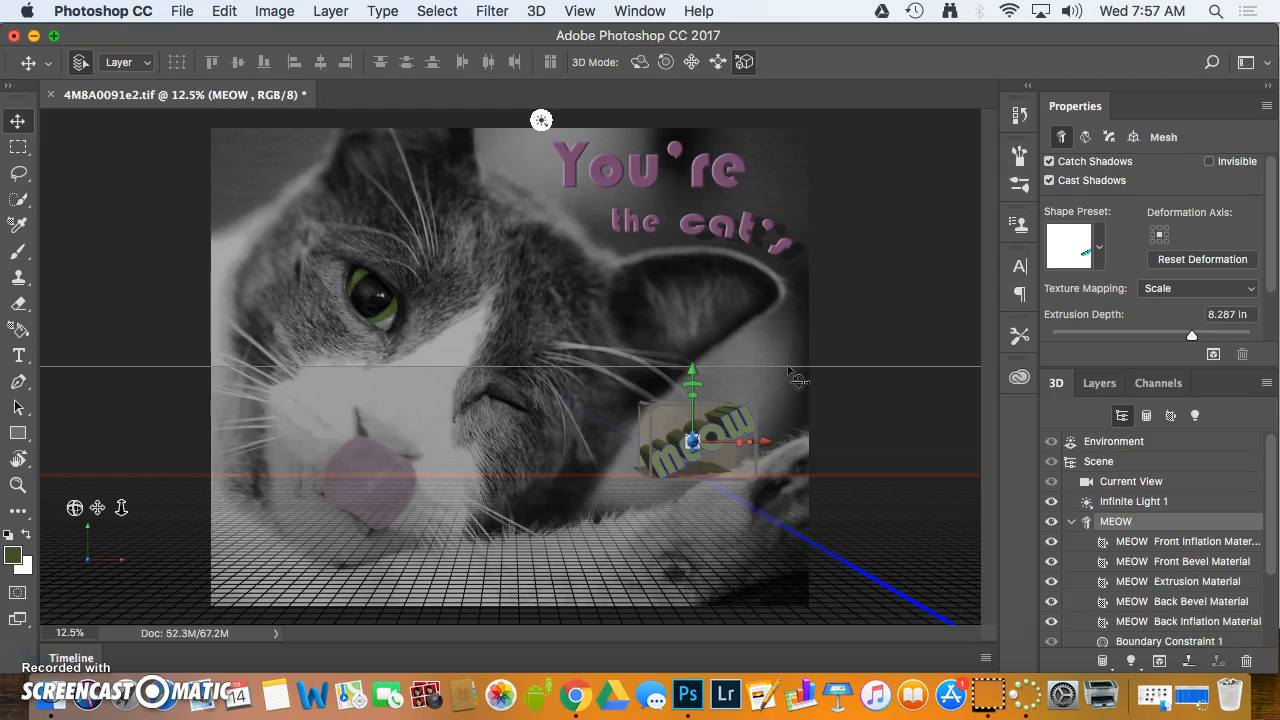
Orbit the 3D "MEOW" text to try other viewing angles and roll it about 1.6° around the Z axis
click(639, 62)
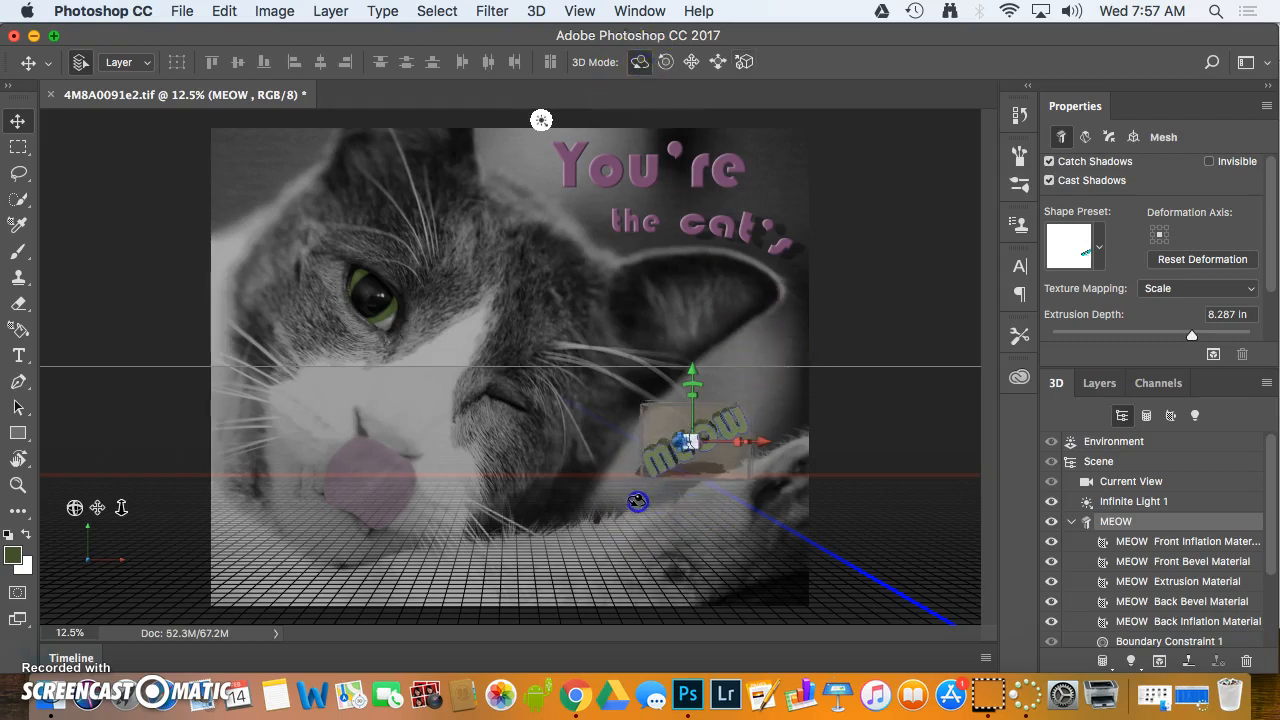
mouse_move(477, 484)
mouse_down()
mouse_move(420, 483)
mouse_move(476, 500)
mouse_up()
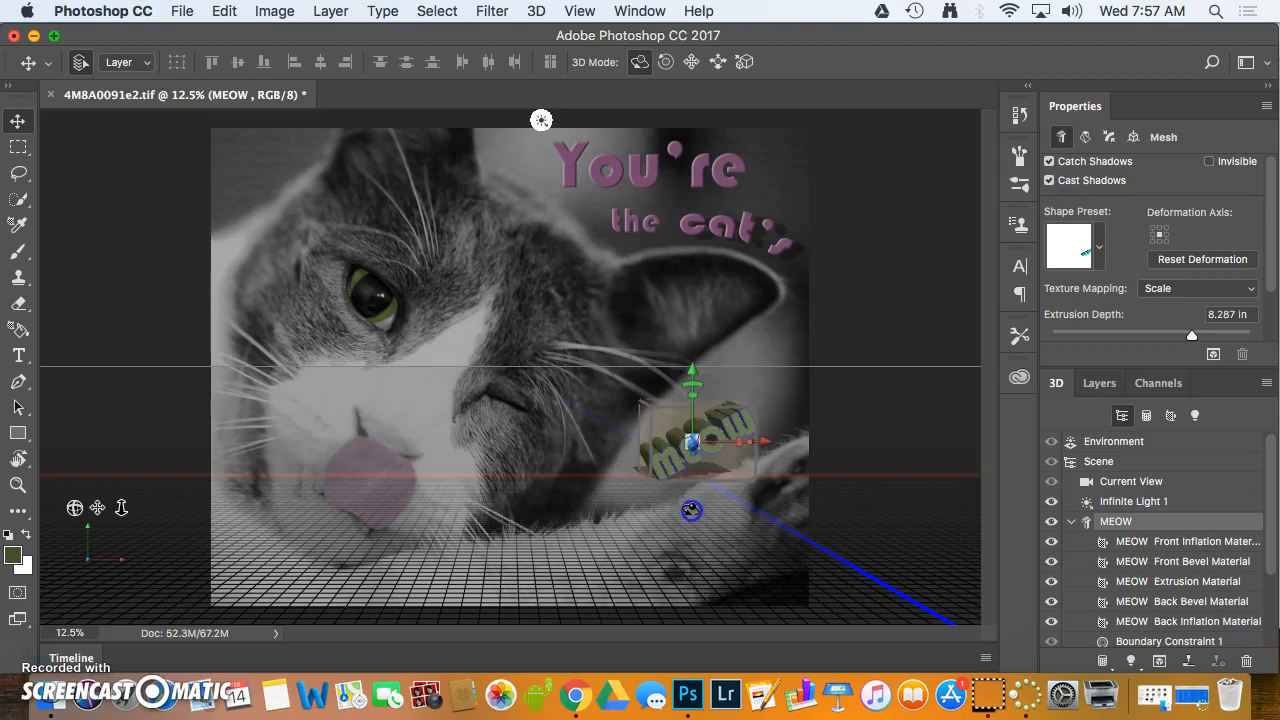
click(666, 63)
drag(697, 383, 711, 394)
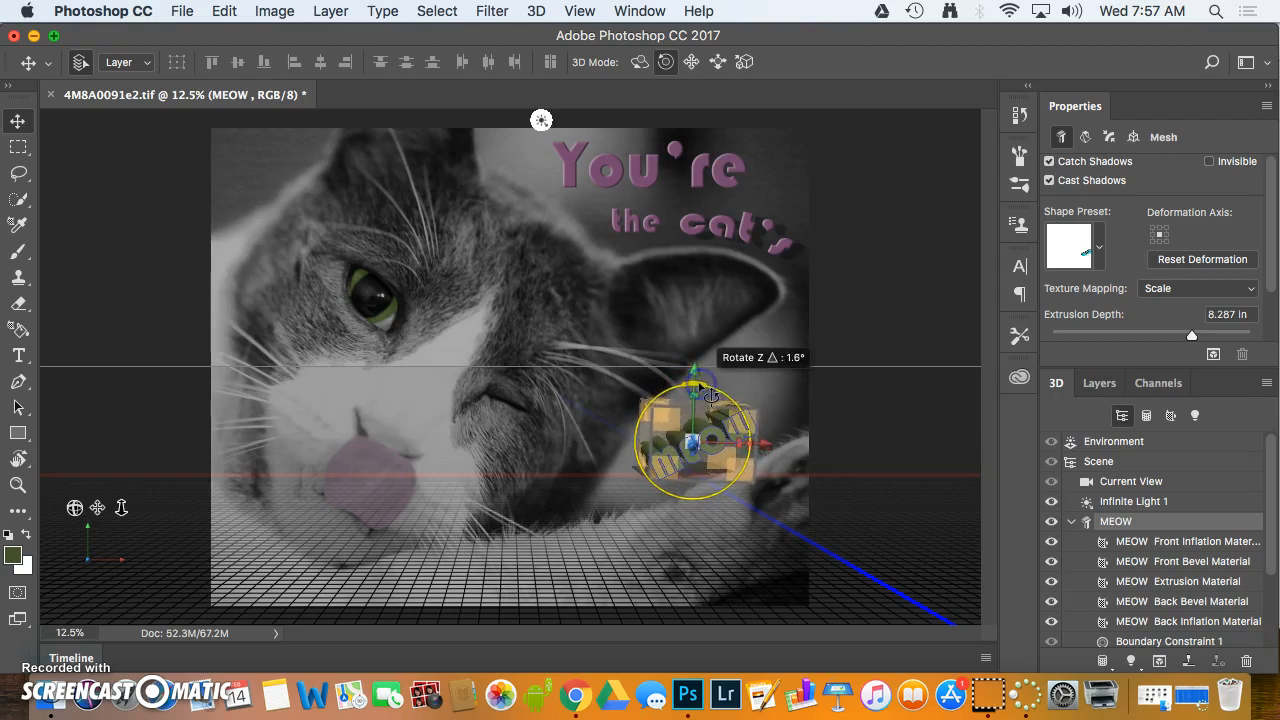
drag(711, 394, 711, 394)
Try sliding the 3D "MEOW" text over the photo, and leave 3D editing for the Type tool
click(691, 62)
mouse_move(733, 495)
mouse_down()
mouse_move(748, 508)
mouse_move(709, 459)
mouse_move(720, 480)
mouse_up()
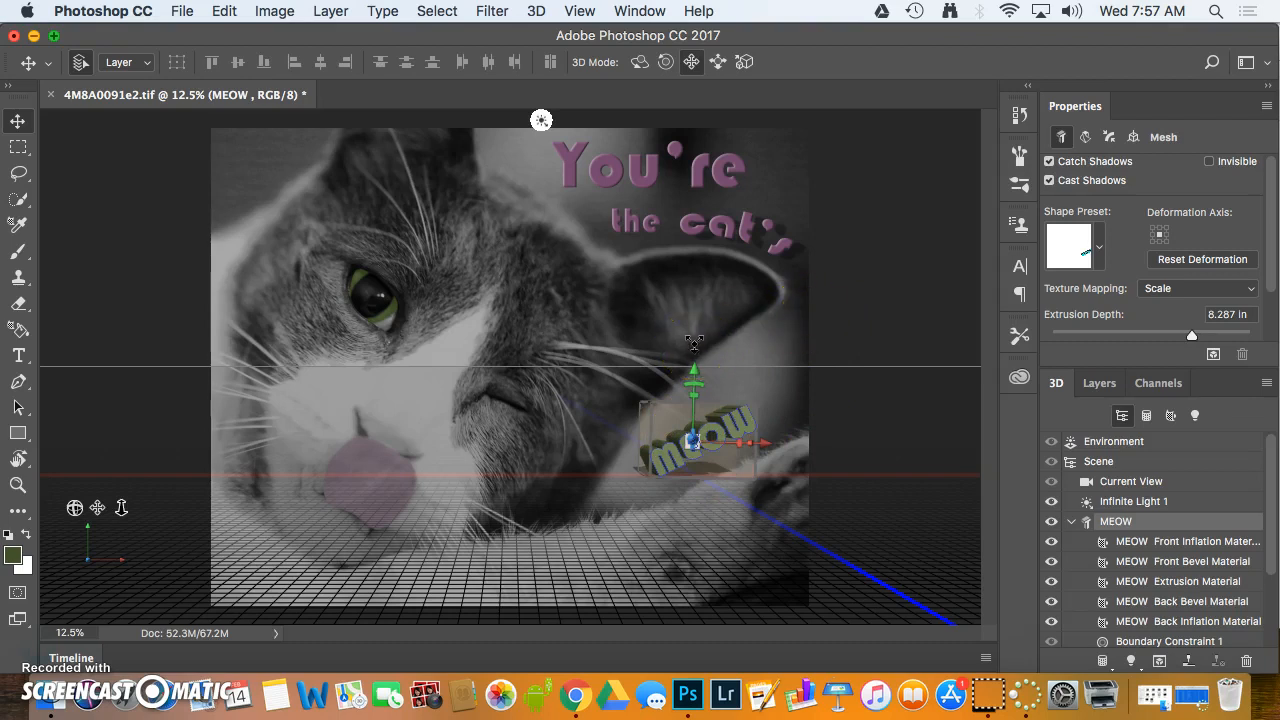
click(17, 358)
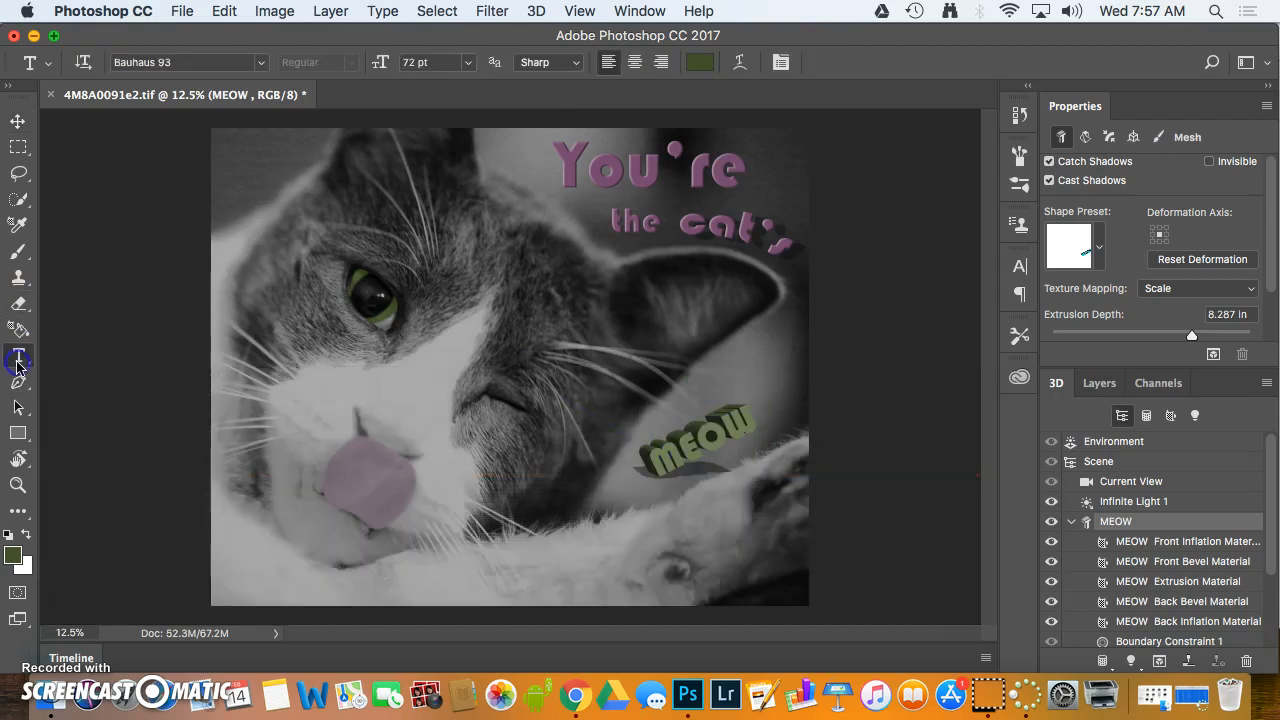
Scale the 3D "MEOW" text up slightly and uniformly between the ear and the paw, and deselect it
click(18, 358)
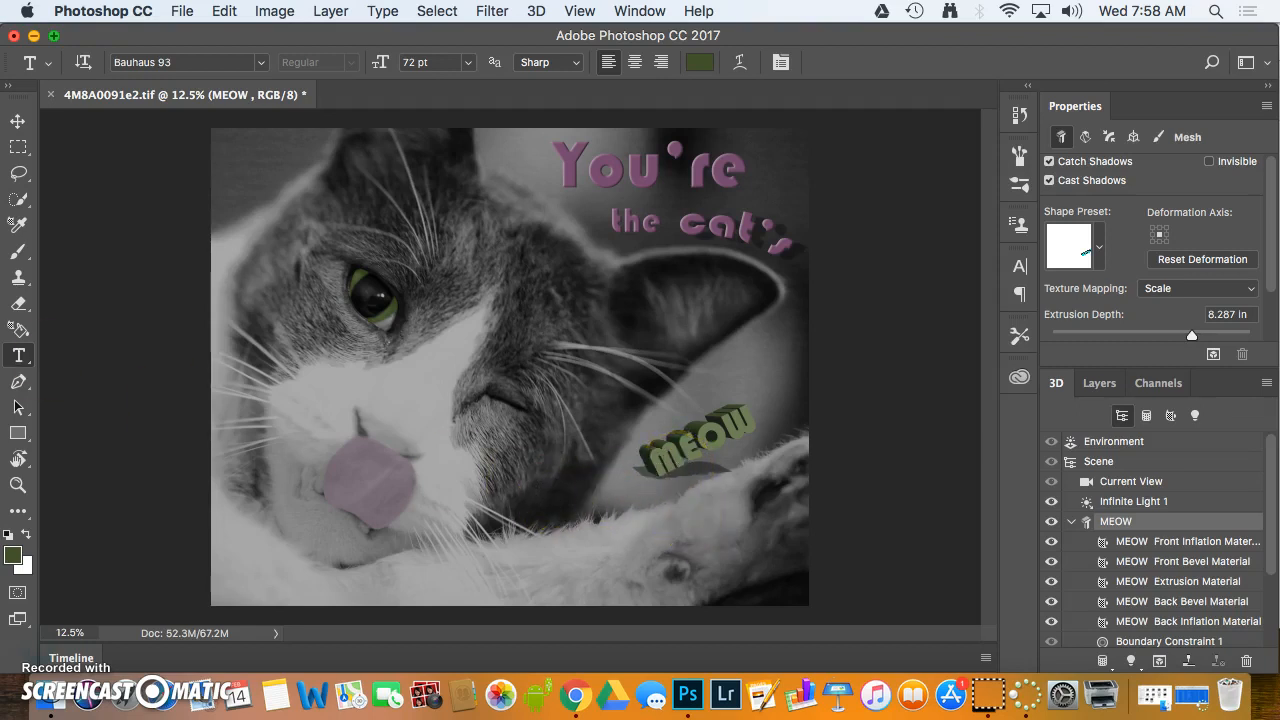
click(17, 120)
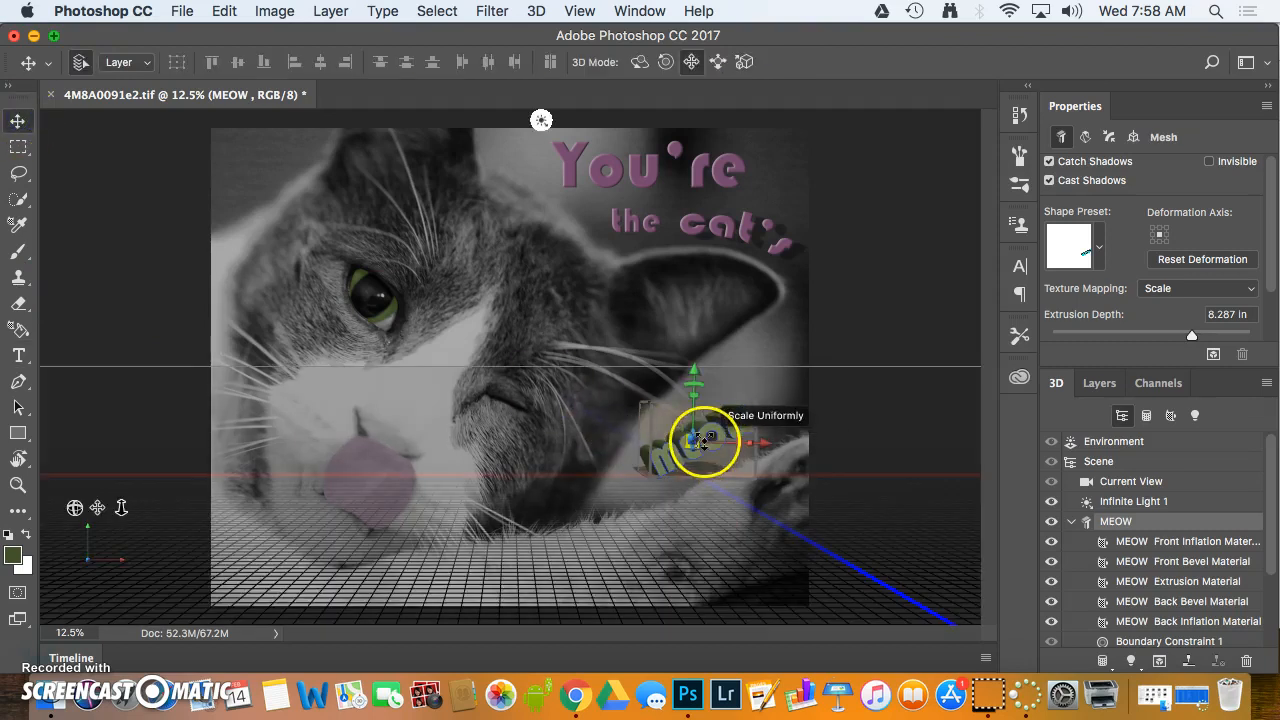
drag(706, 443, 705, 463)
click(808, 458)
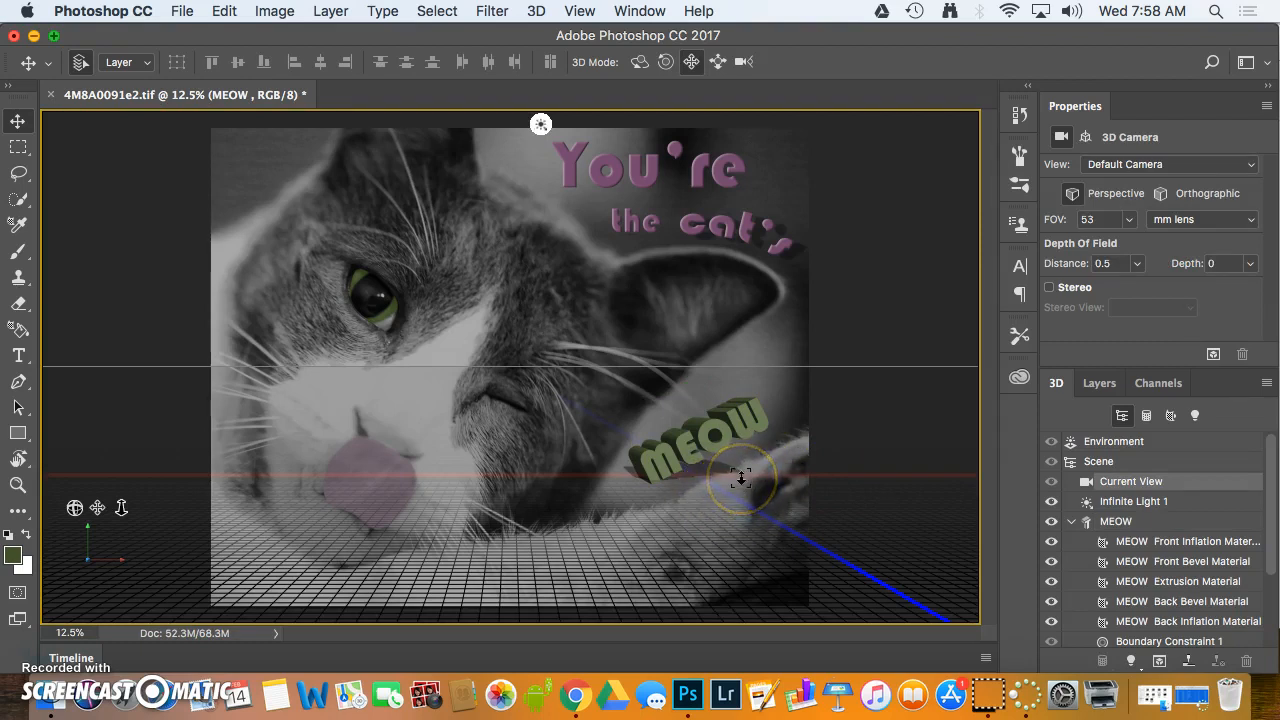
Add a new infinite light to the 3D scene, angle it further toward the upper left, and leave 3D editing for the Type tool
click(1131, 661)
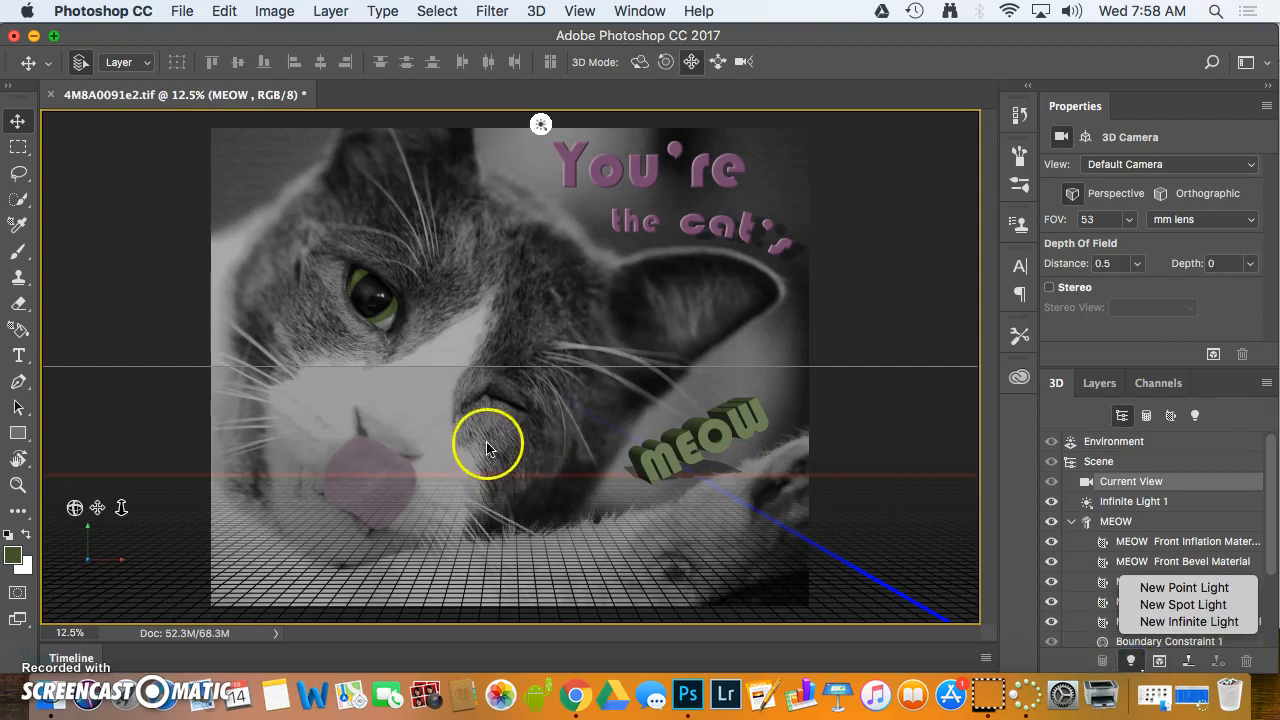
click(1134, 624)
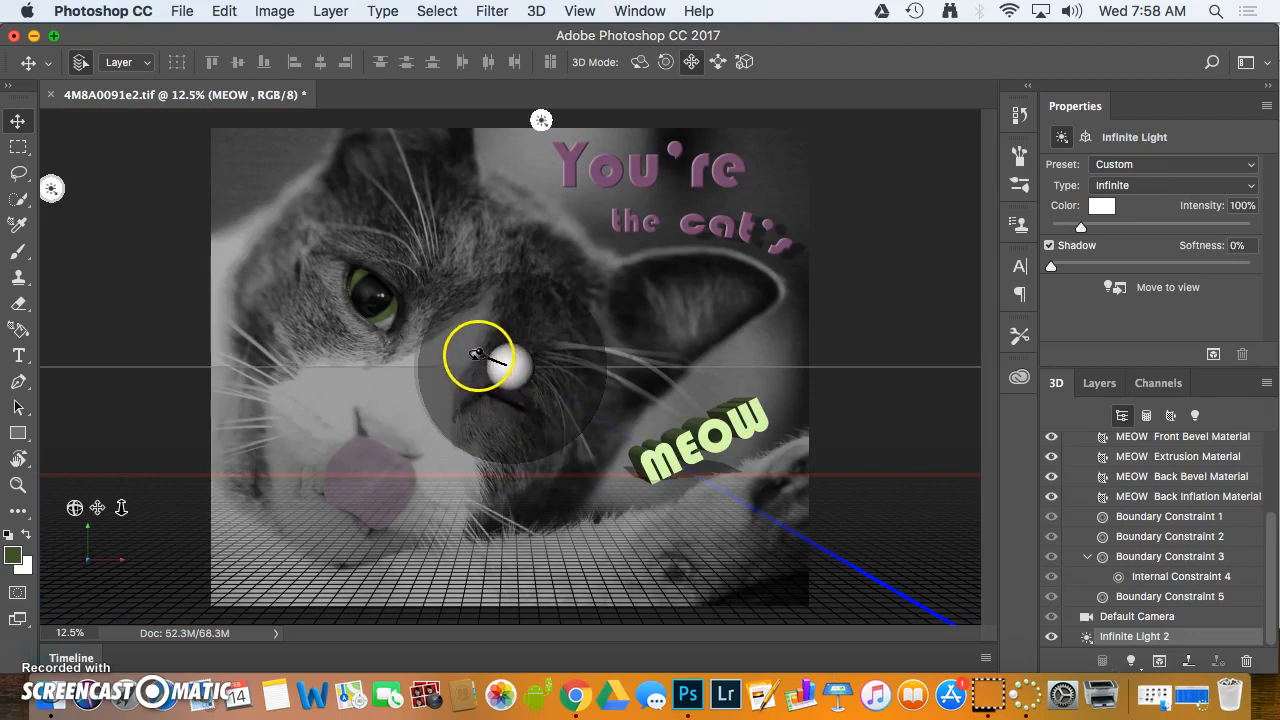
mouse_move(477, 353)
mouse_down()
mouse_move(464, 386)
mouse_move(503, 355)
mouse_move(540, 371)
mouse_move(450, 345)
mouse_move(463, 342)
mouse_up()
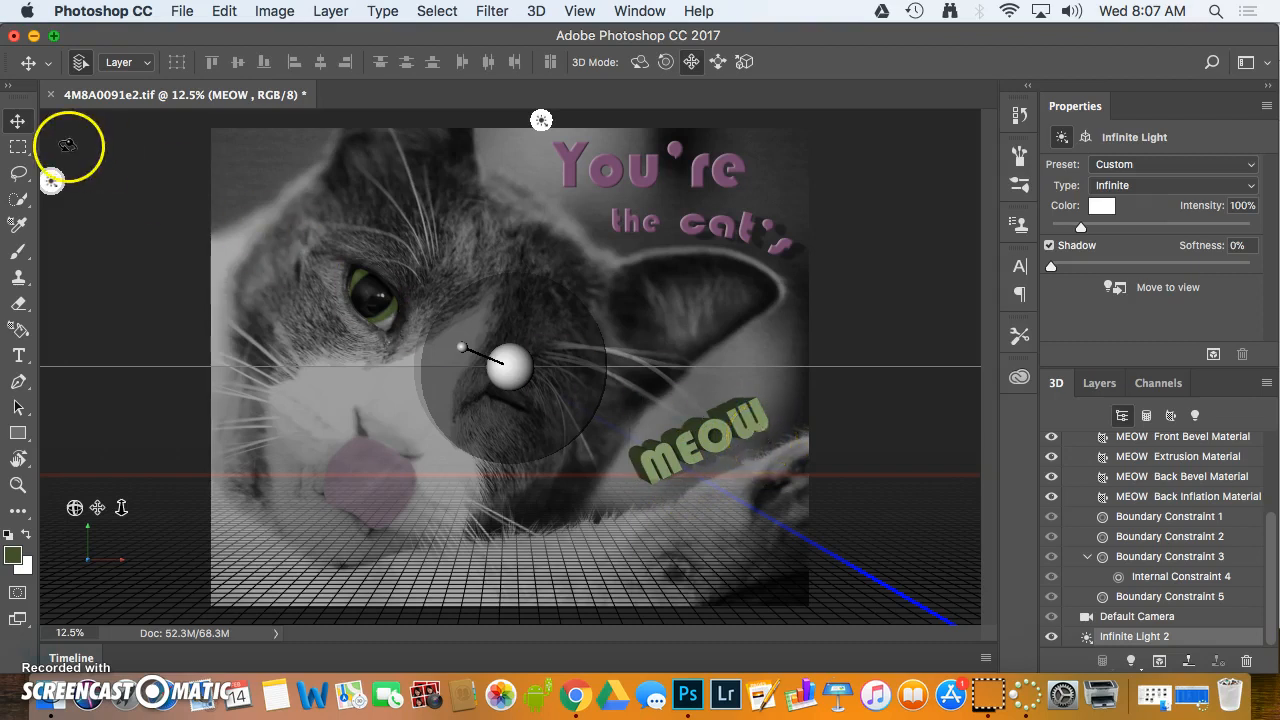
click(20, 356)
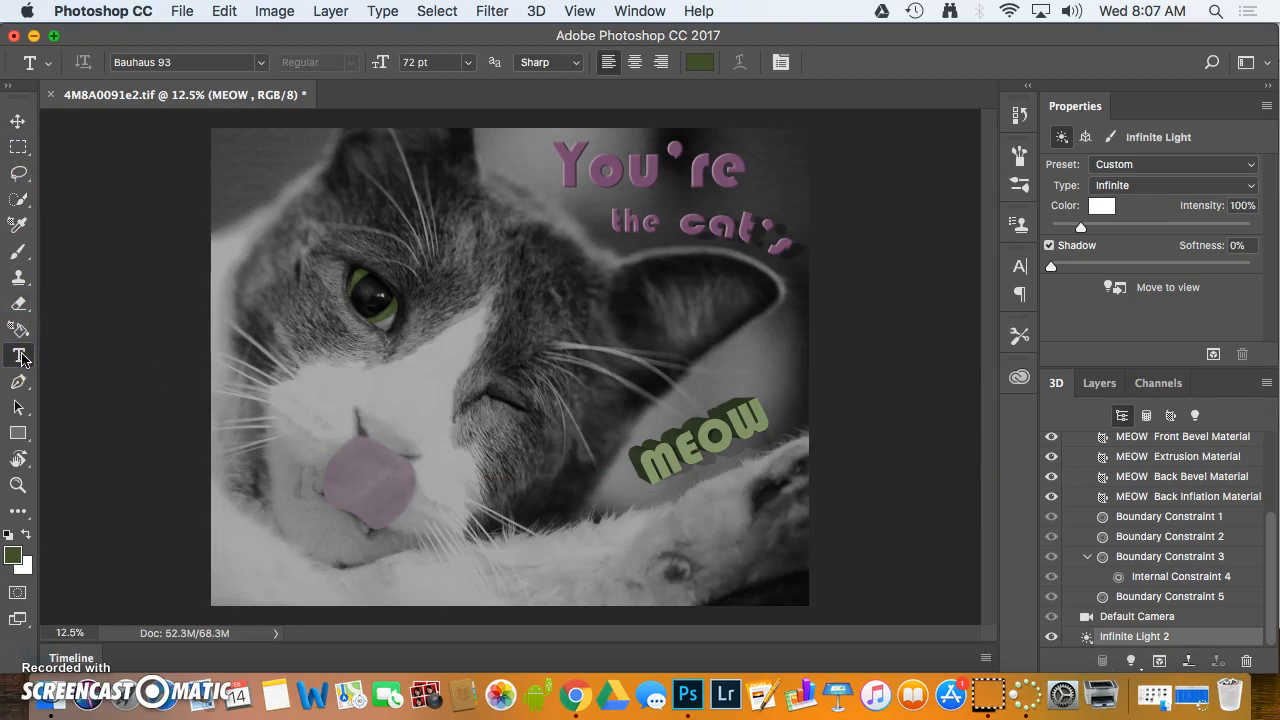
Flatten all layers of the cat photo into a single image
click(336, 12)
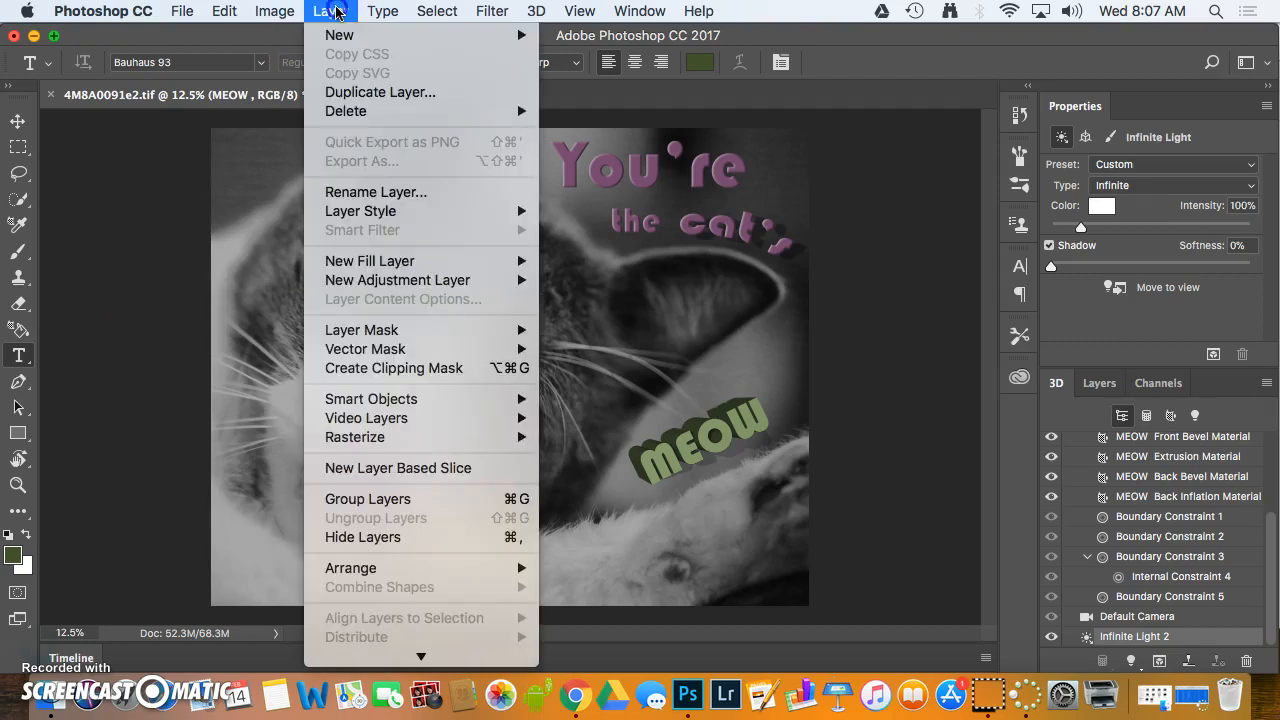
mouse_move(350, 650)
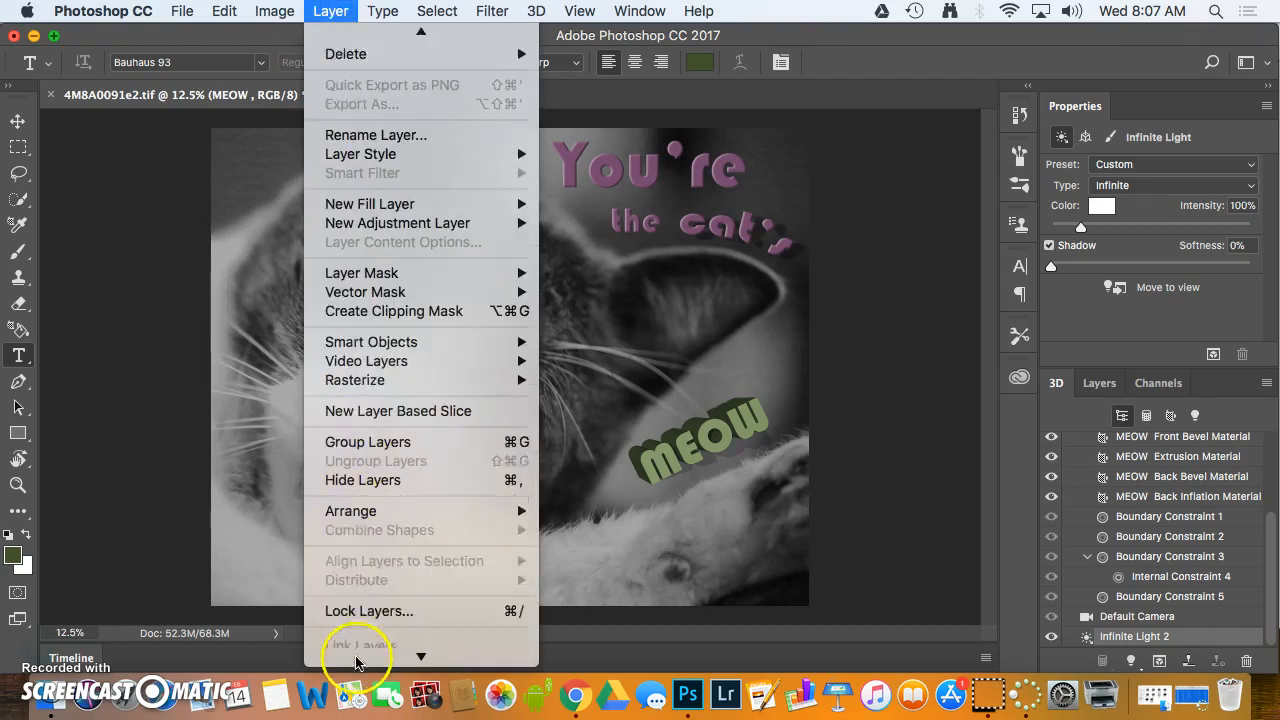
click(355, 626)
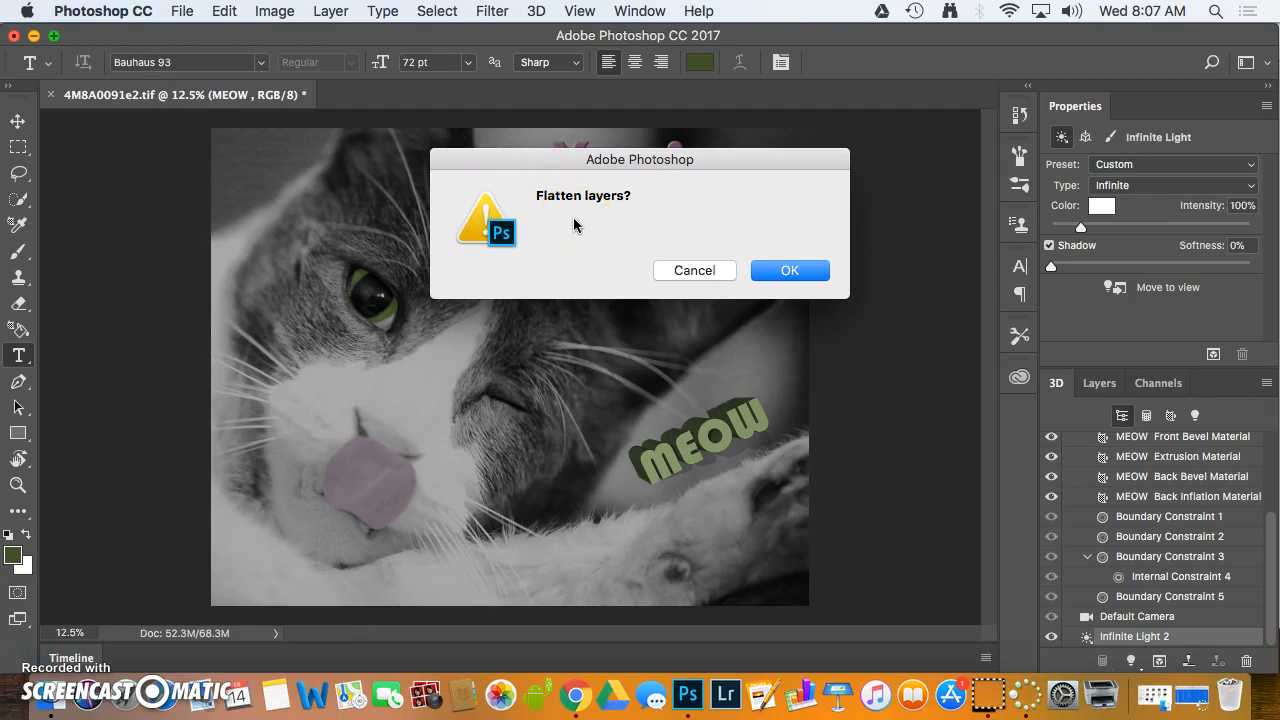
click(784, 275)
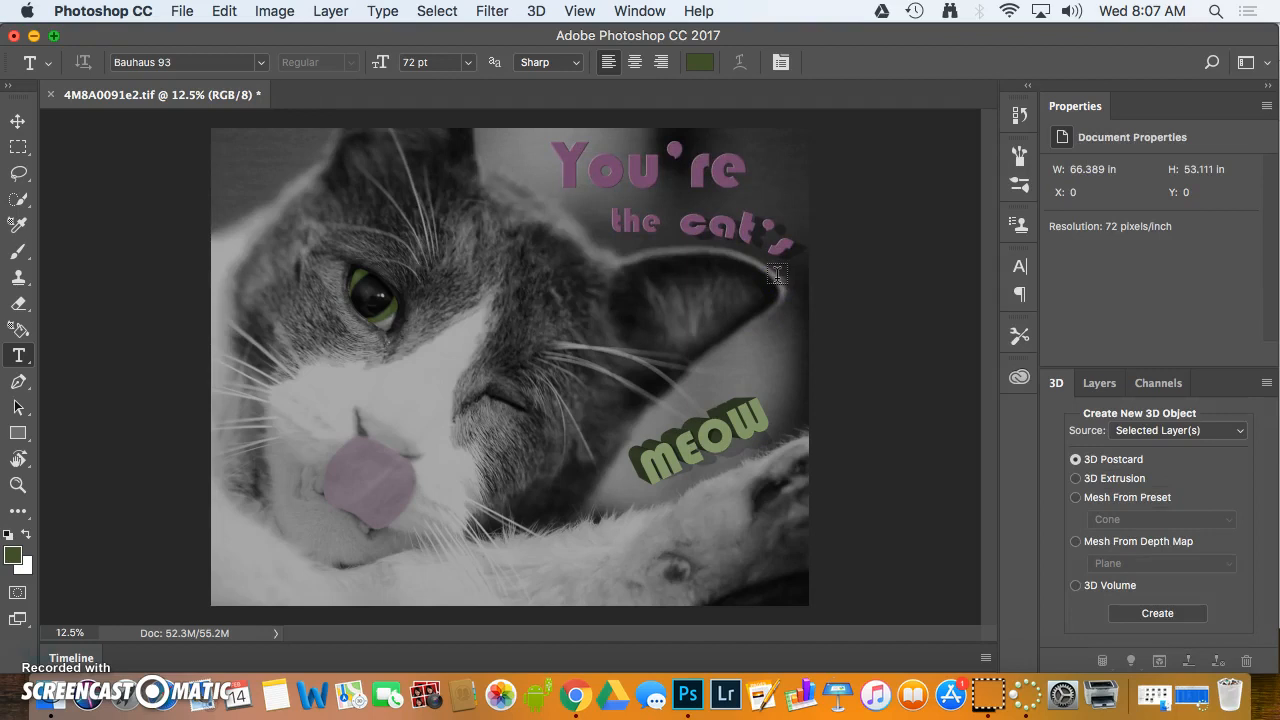